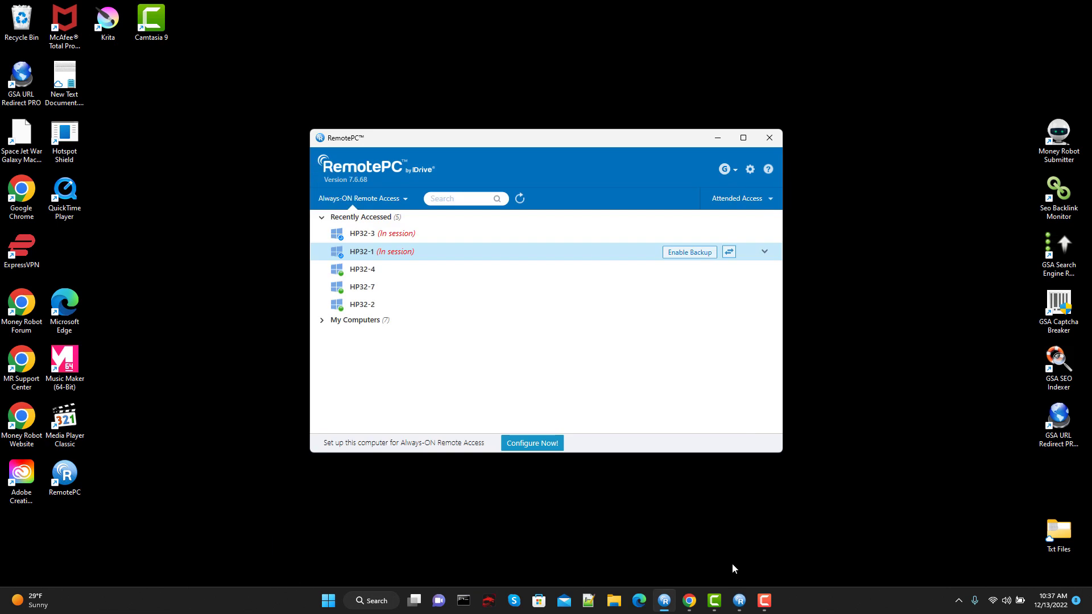
Step: Switch to the Rytr page in Chrome and choose Blog Idea & Outline as the use case
click(690, 600)
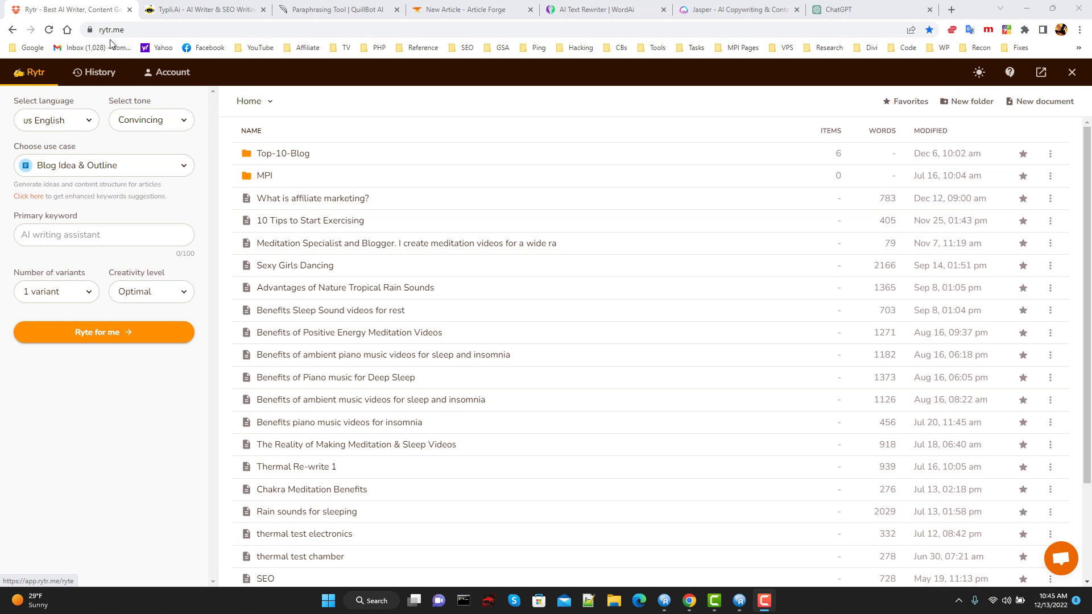
click(81, 29)
click(139, 31)
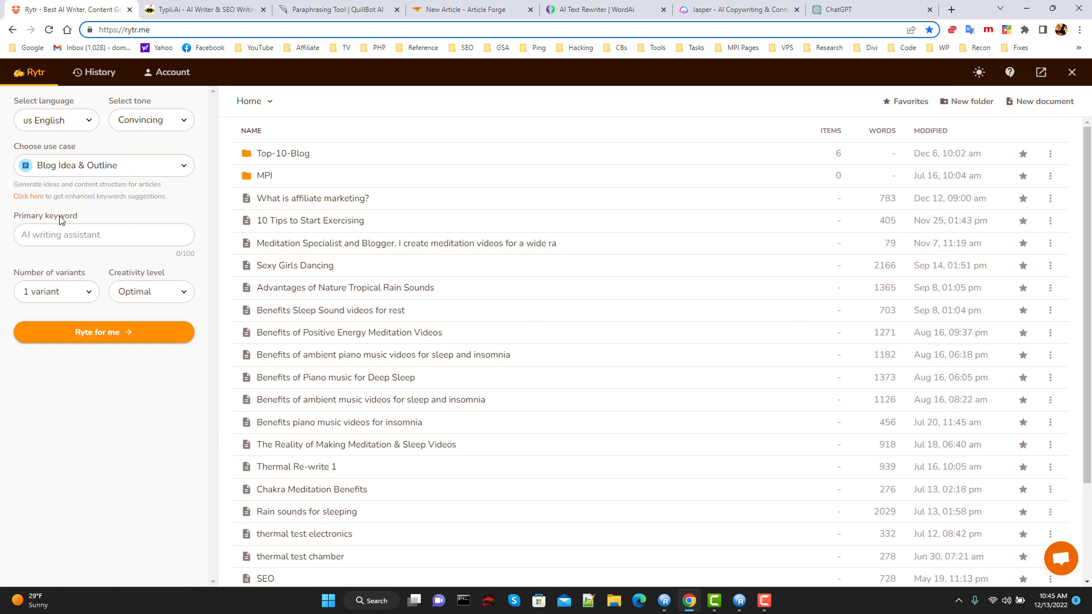
click(118, 171)
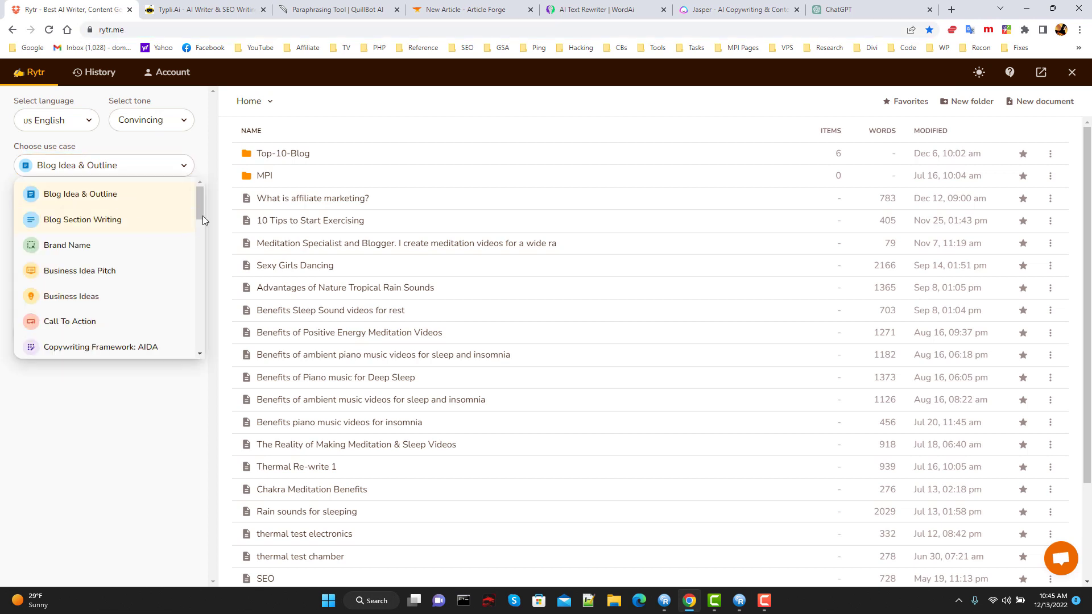
mouse_move(196, 203)
mouse_down()
mouse_move(222, 345)
mouse_move(200, 199)
mouse_up()
click(99, 200)
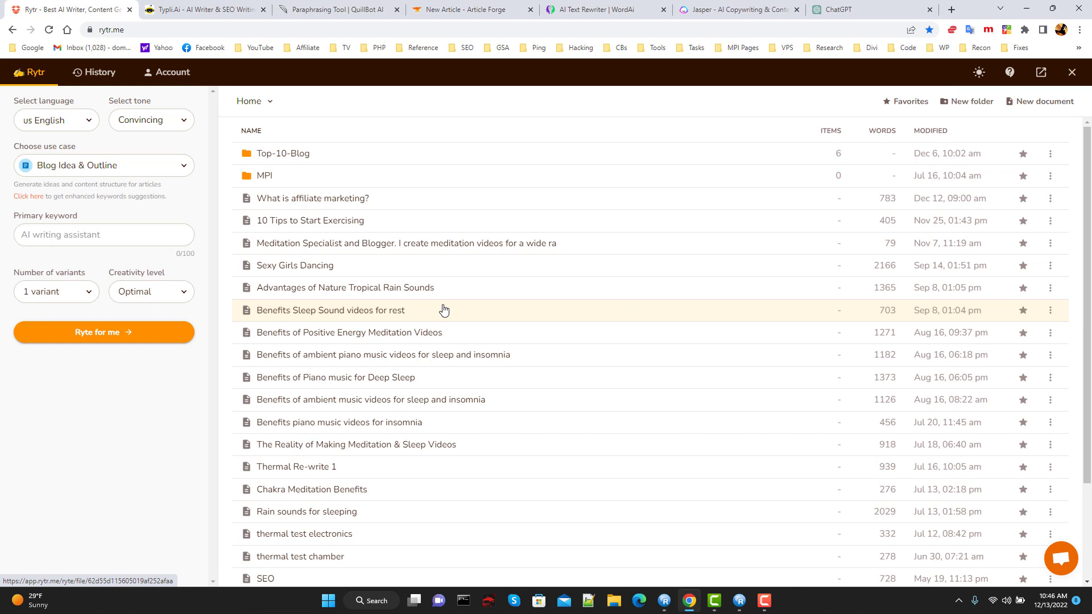
Step: Enter "Benefits of Meditation videos" as the primary keyword for the outline
click(96, 235)
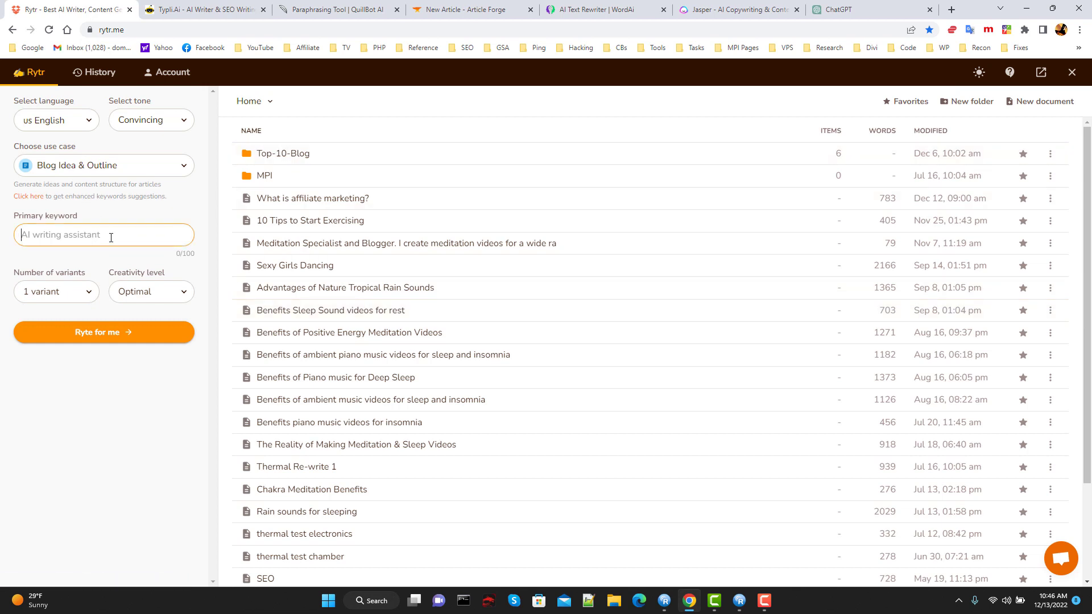
text(Be)
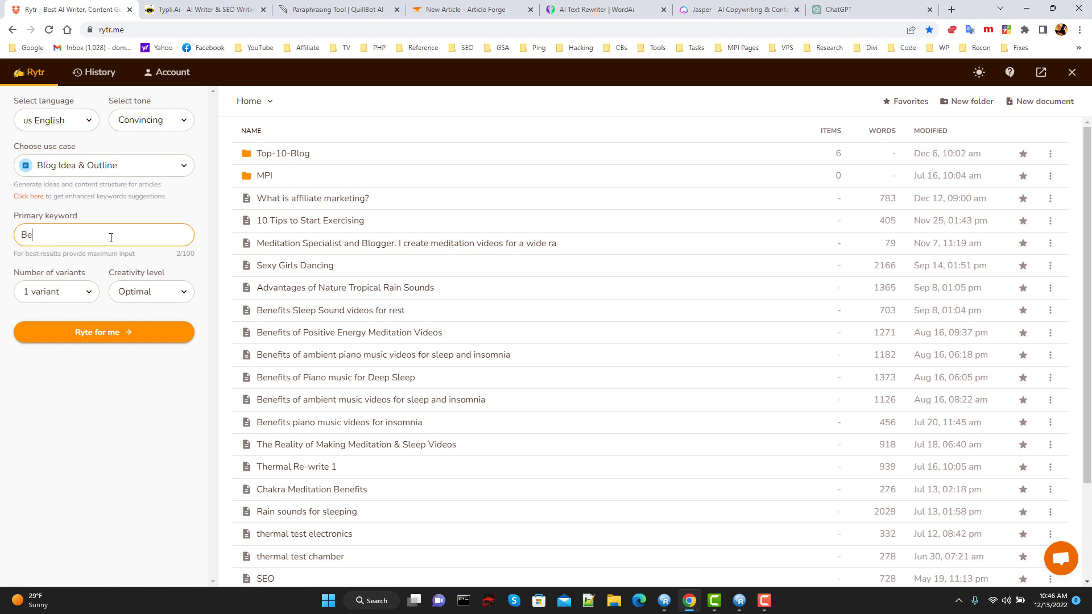
text(nefits of Meditation videos)
Step: Set 3 variants with the Optimal creativity level and generate the blog outlines
click(63, 292)
click(55, 359)
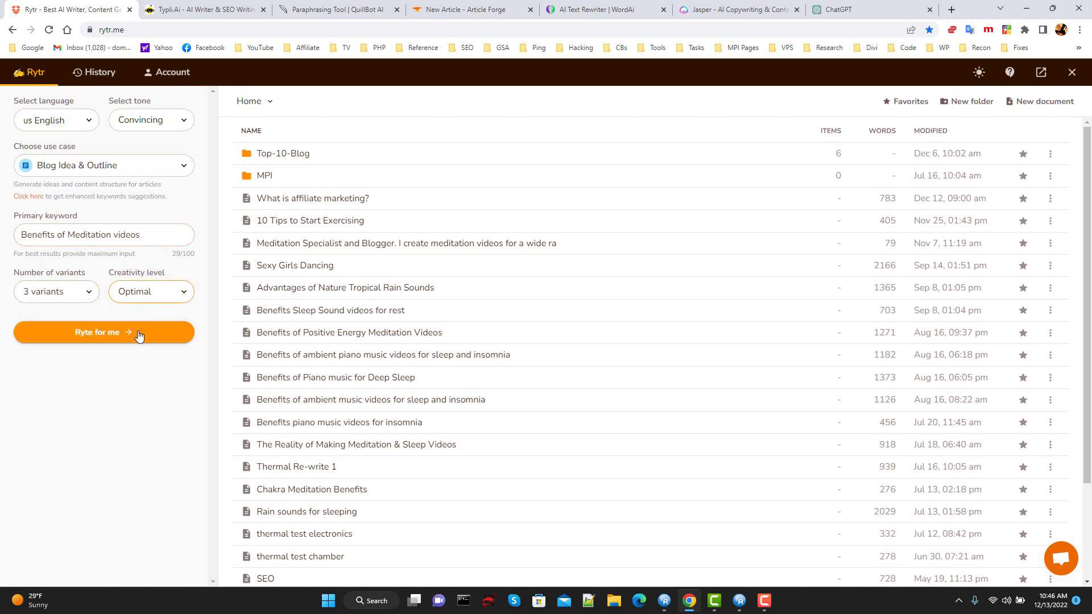
click(152, 301)
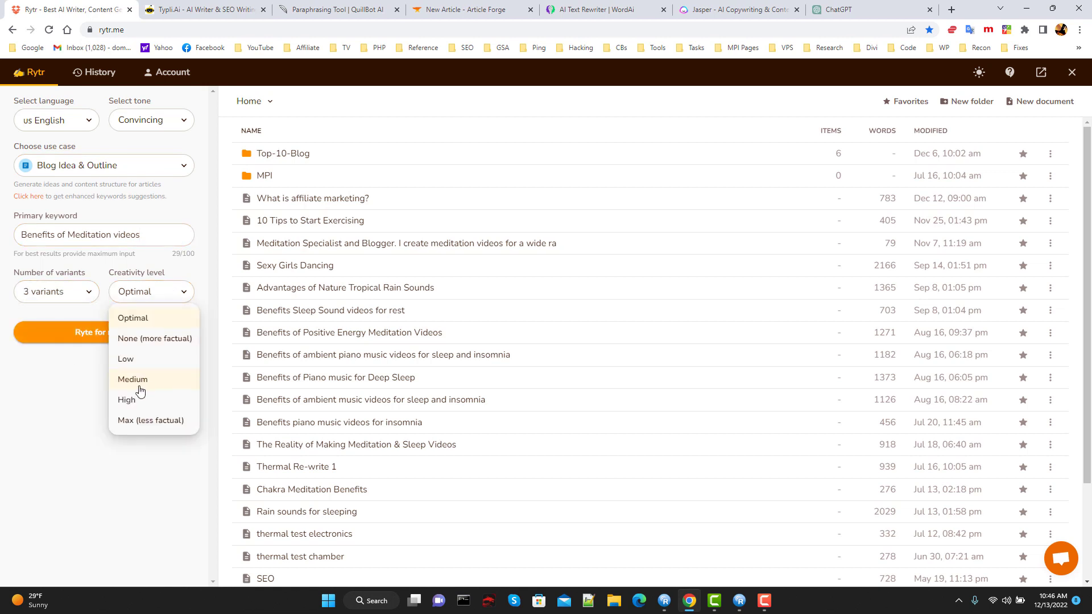
click(142, 317)
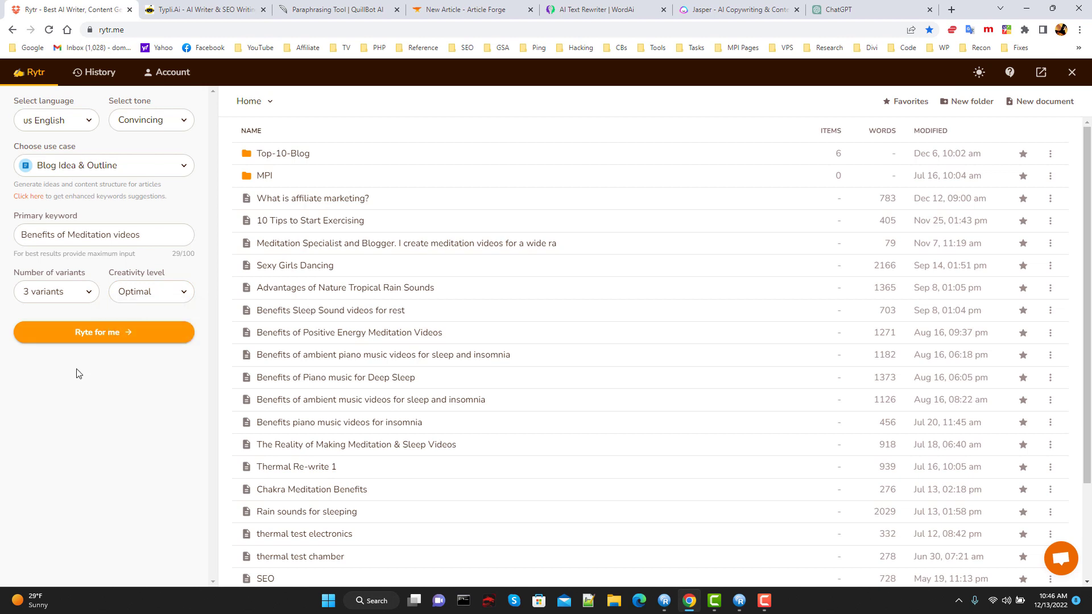
click(116, 340)
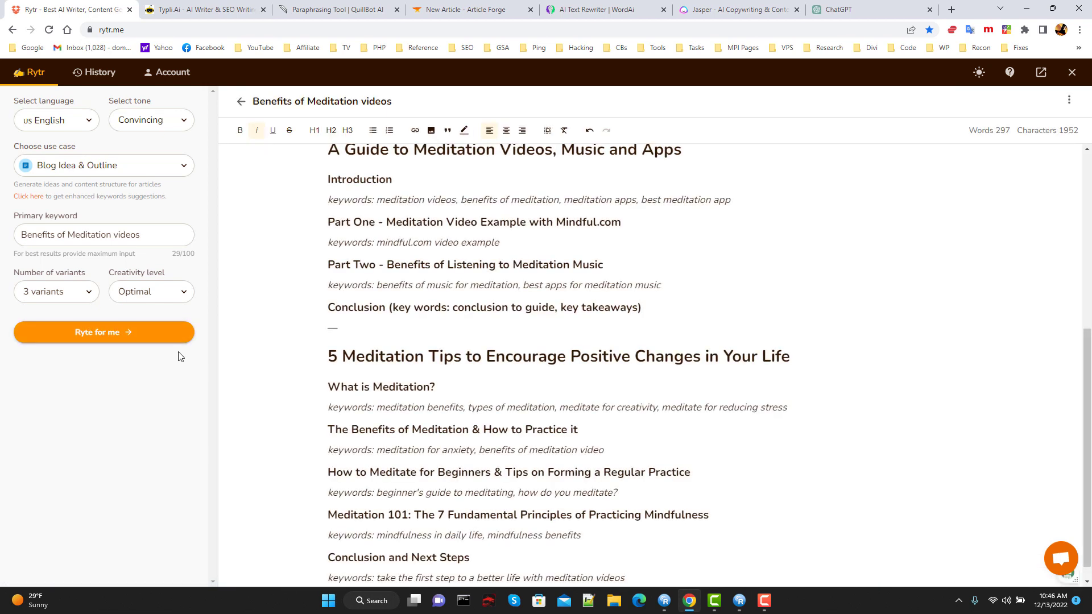
Step: Generate a paragraph from the introduction heading text "What Are the Benefits of Watching Meditation Videos"
scroll(603, 273, up, 5)
scroll(573, 235, down, 6)
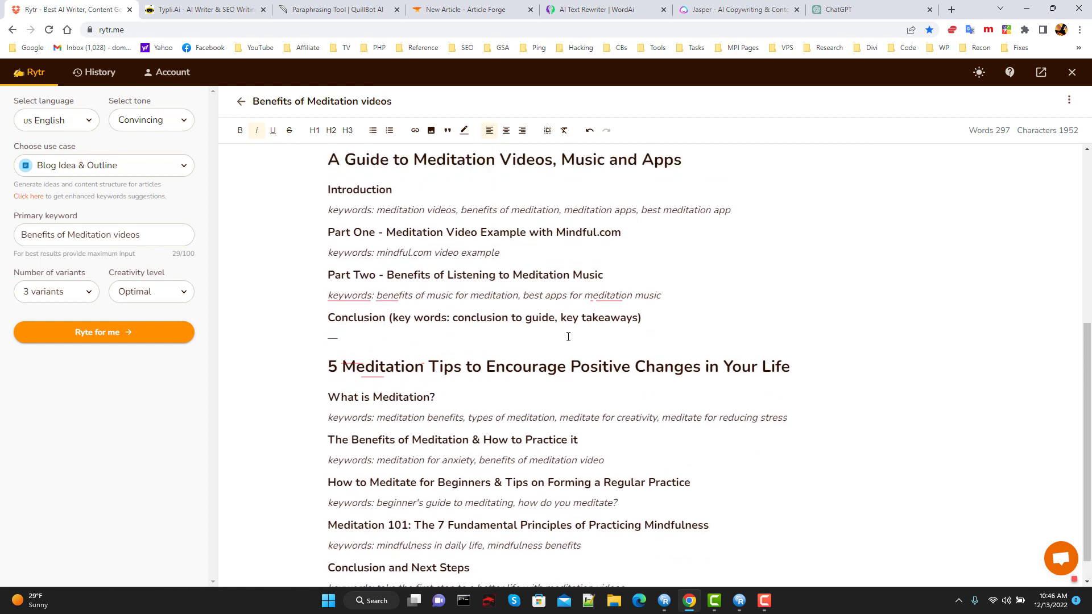
scroll(568, 341, up, 6)
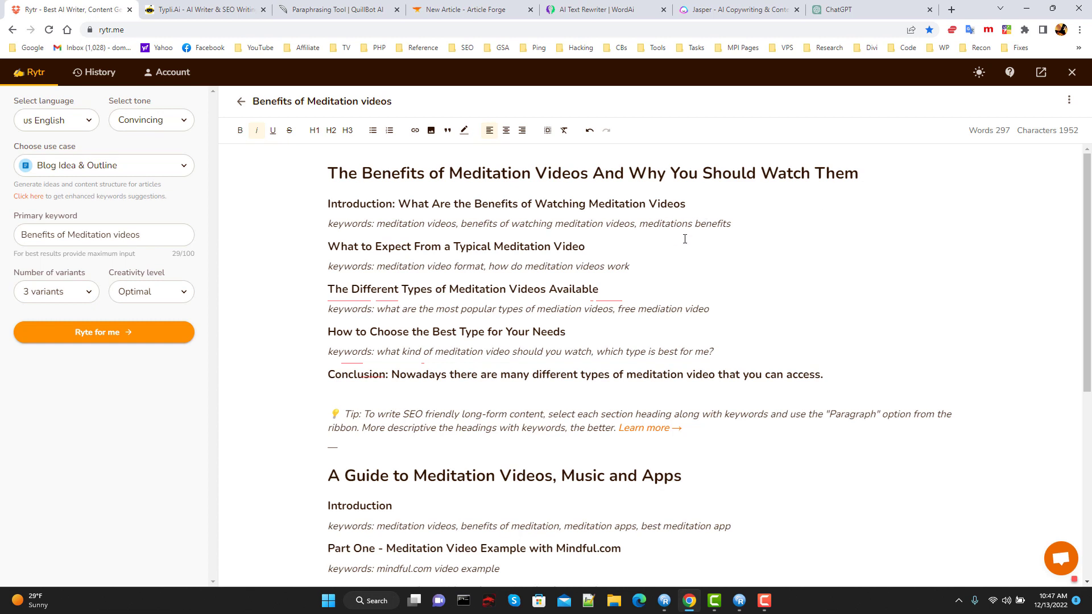
drag(685, 203, 402, 203)
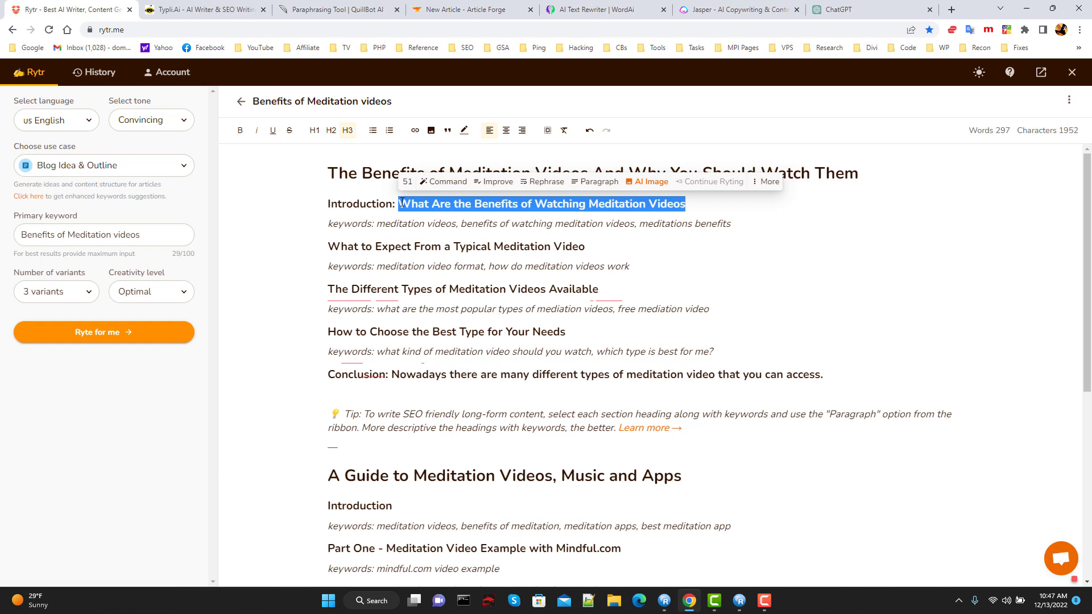
click(594, 182)
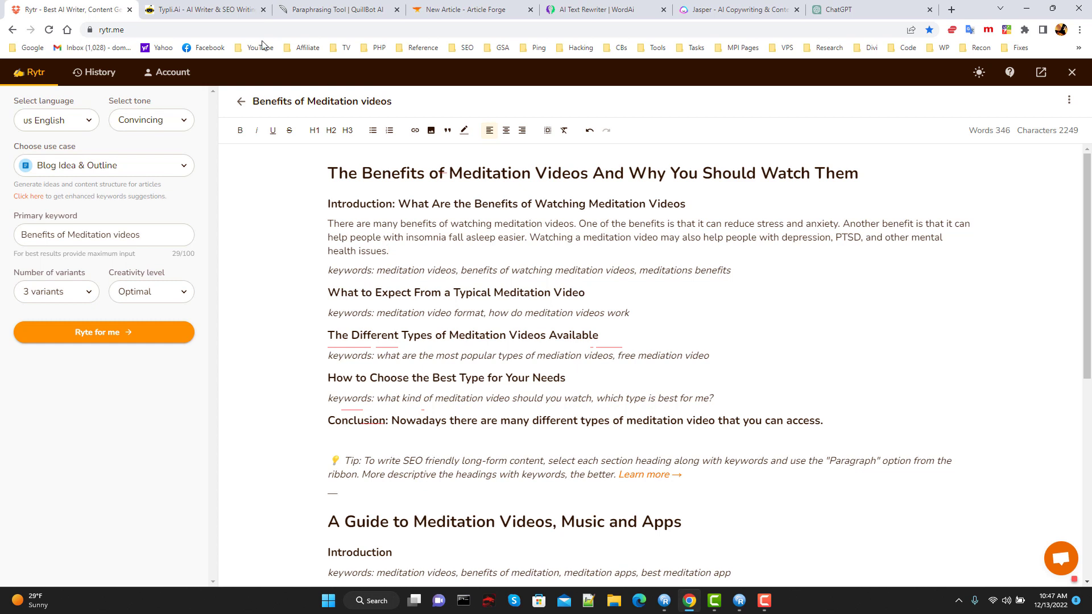
Step: View the Typli.ai projects page, switch to the QuillBot Paraphraser and set its mode to Expand
click(164, 9)
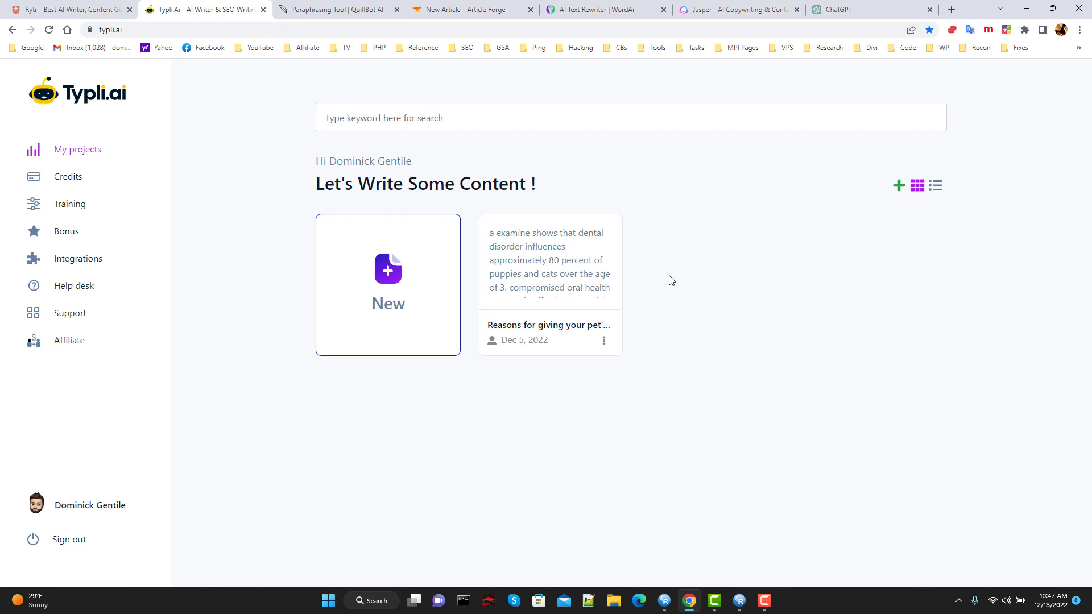
click(333, 10)
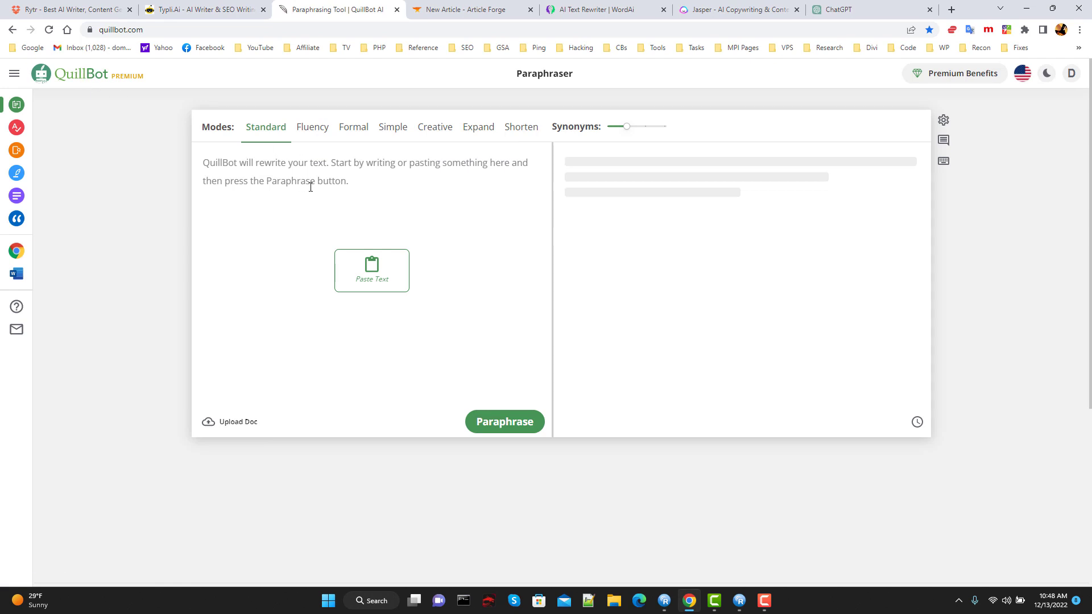
click(356, 192)
right_click(354, 186)
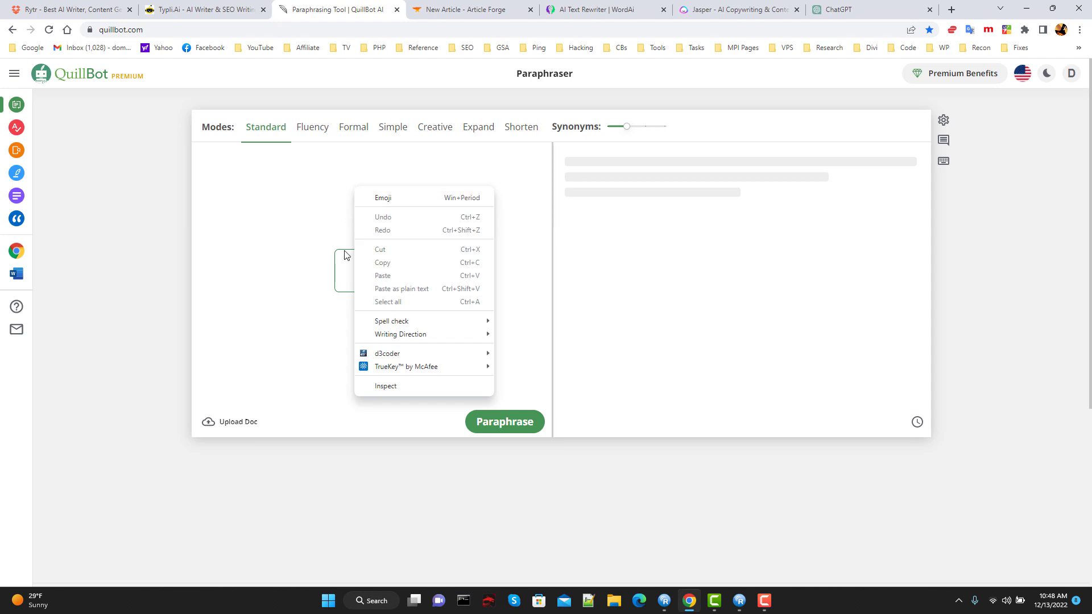
click(274, 205)
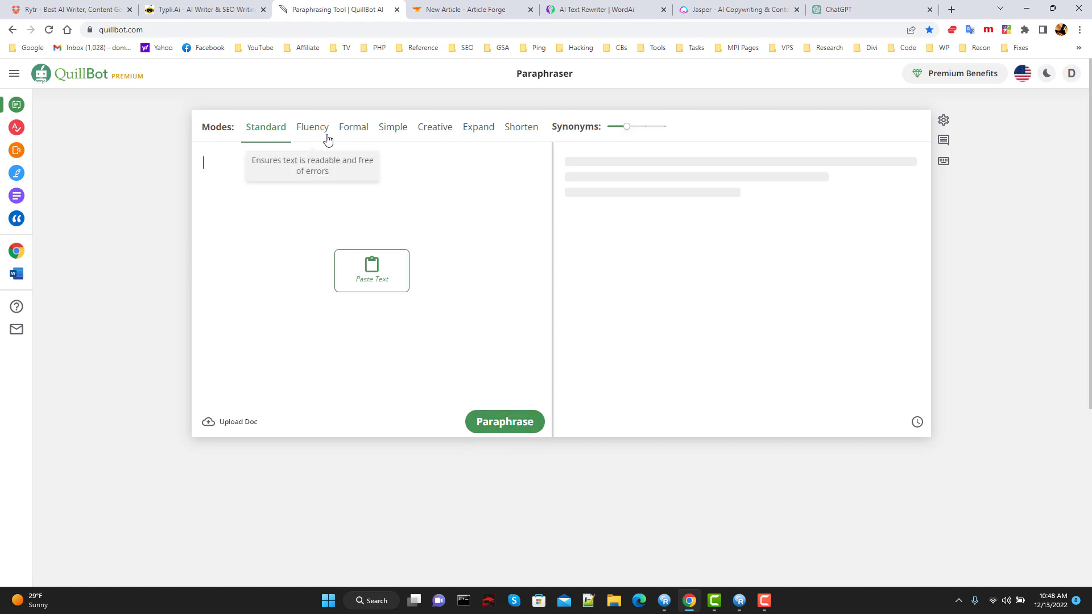
click(360, 131)
click(391, 129)
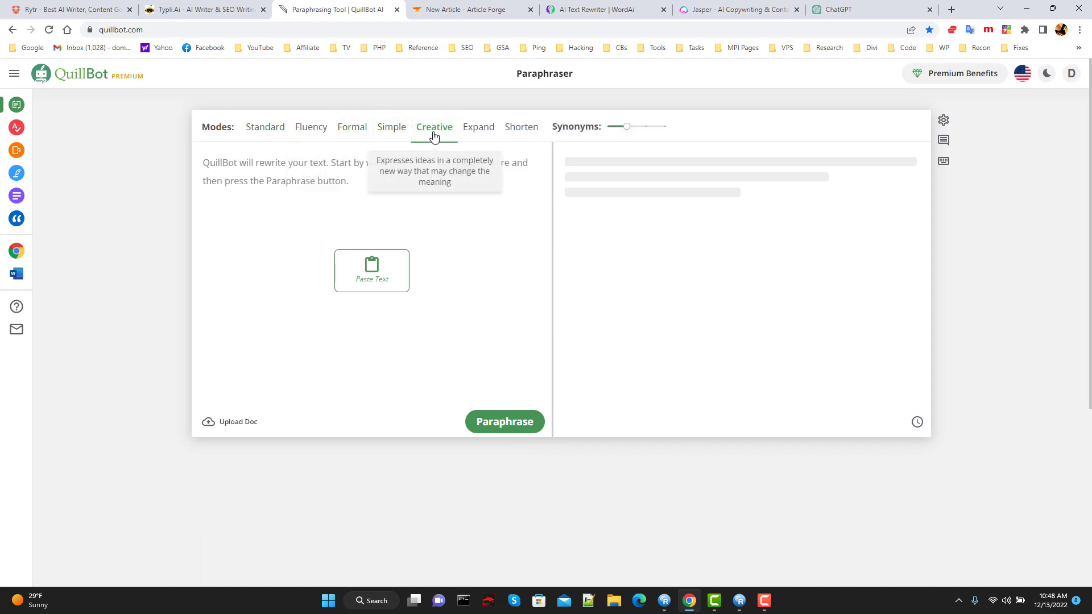
click(476, 132)
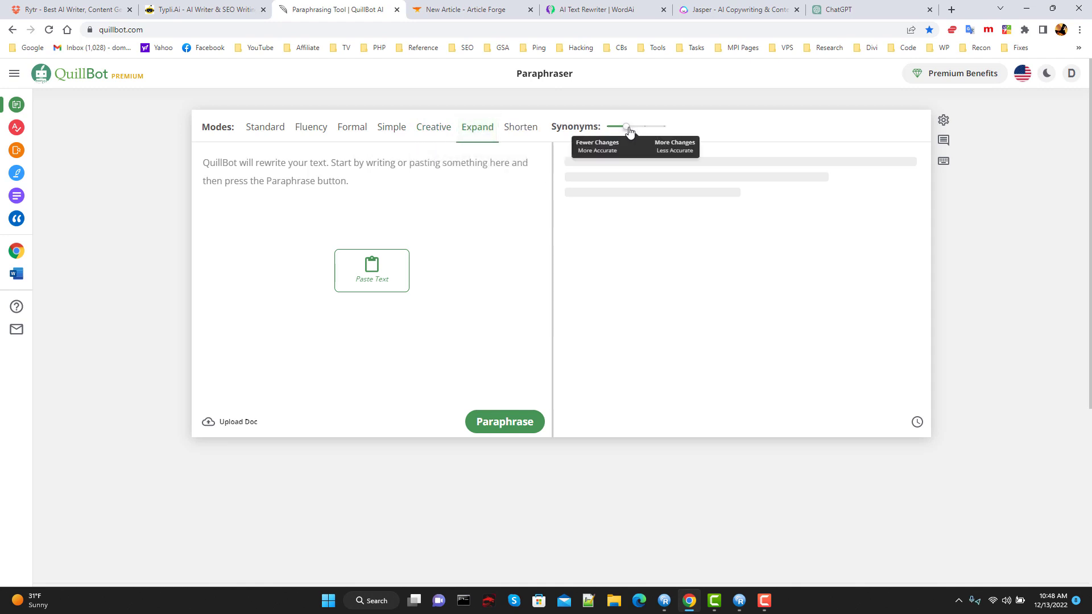
Step: Copy the generated introduction paragraph on the benefits of watching meditation videos from the Rytr document
key(ctrl+shift+Tab)
key(ctrl+shift+Tab)
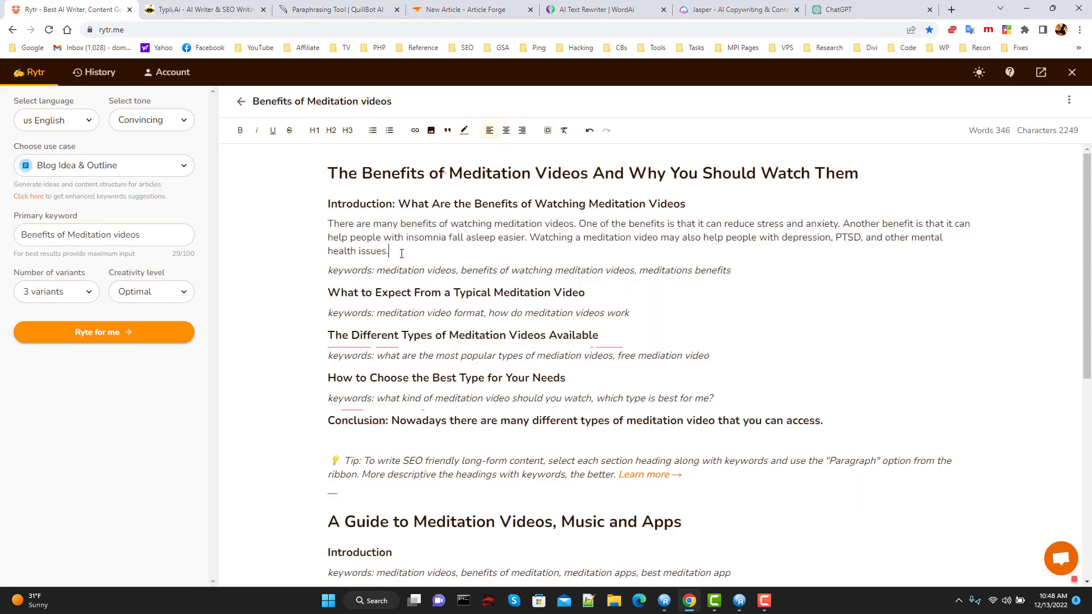
drag(402, 253, 328, 223)
key(ctrl+c)
right_click(358, 248)
click(397, 291)
Step: Paste the copied paragraph into the QuillBot Paraphraser and paraphrase it in Expand mode
key(ctrl+Tab)
key(ctrl+Tab)
right_click(366, 190)
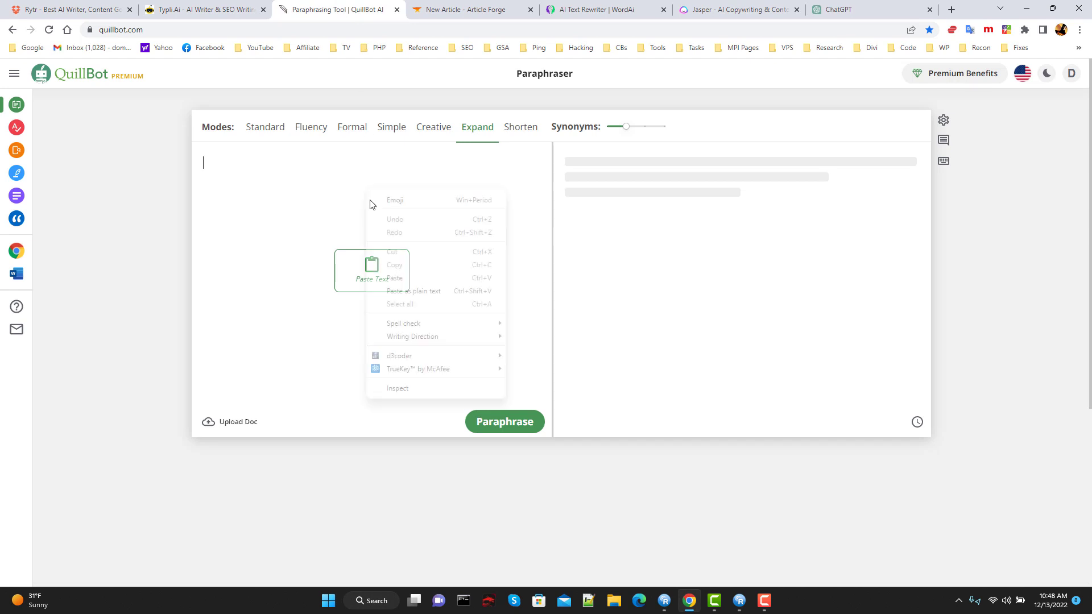
click(398, 279)
click(506, 423)
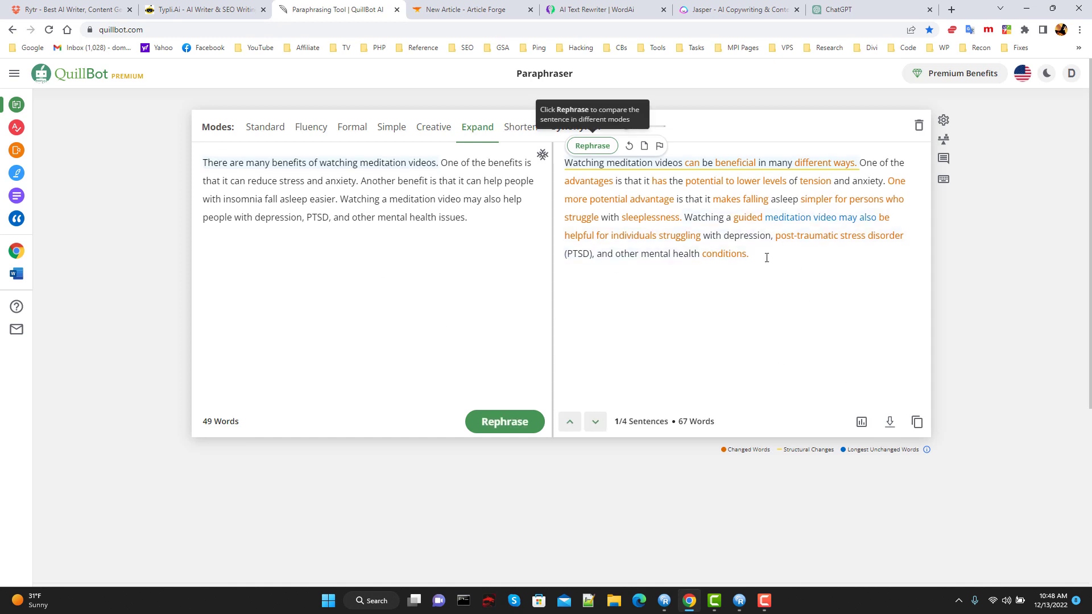
Step: Copy the full paraphrased text from the QuillBot output
click(600, 185)
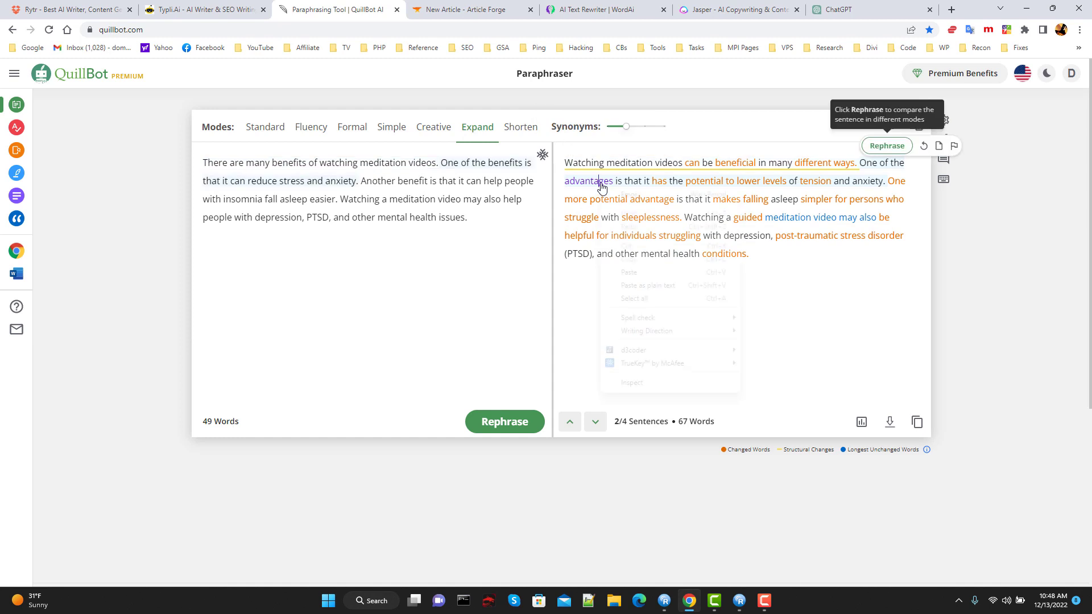
right_click(602, 186)
click(776, 162)
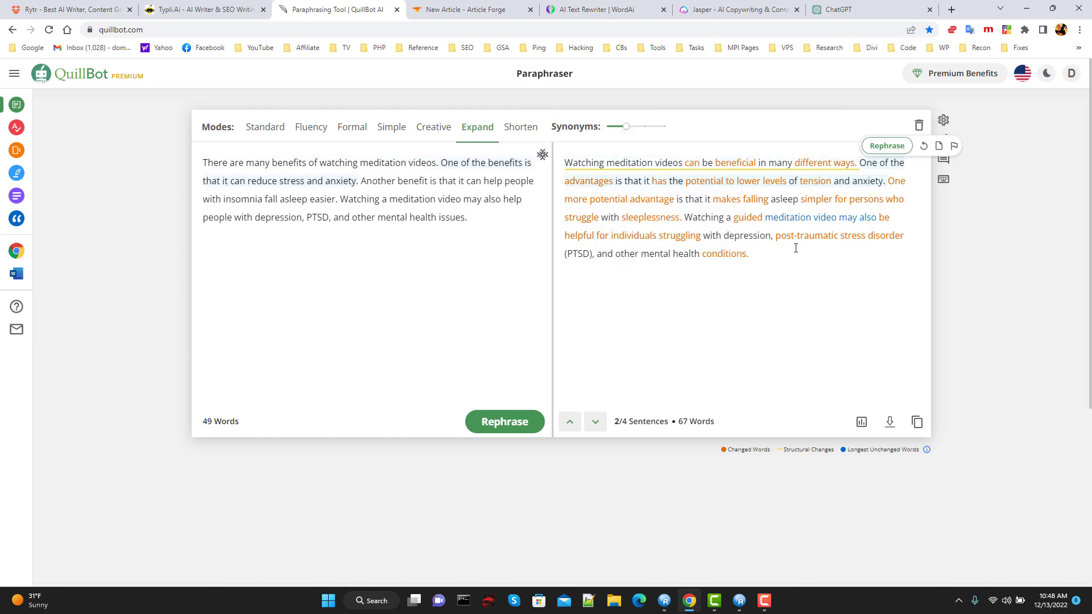
click(917, 421)
mouse_move(786, 181)
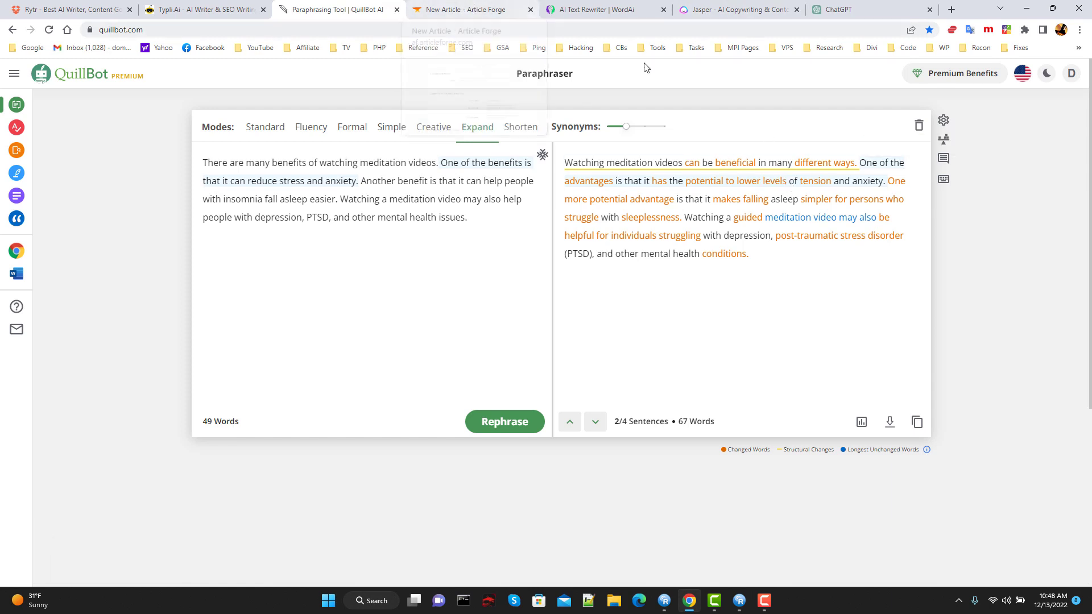
Step: Move the WordAi page ahead of Article Forge in the browser's page order and look through the WordAi home page
drag(603, 9, 501, 9)
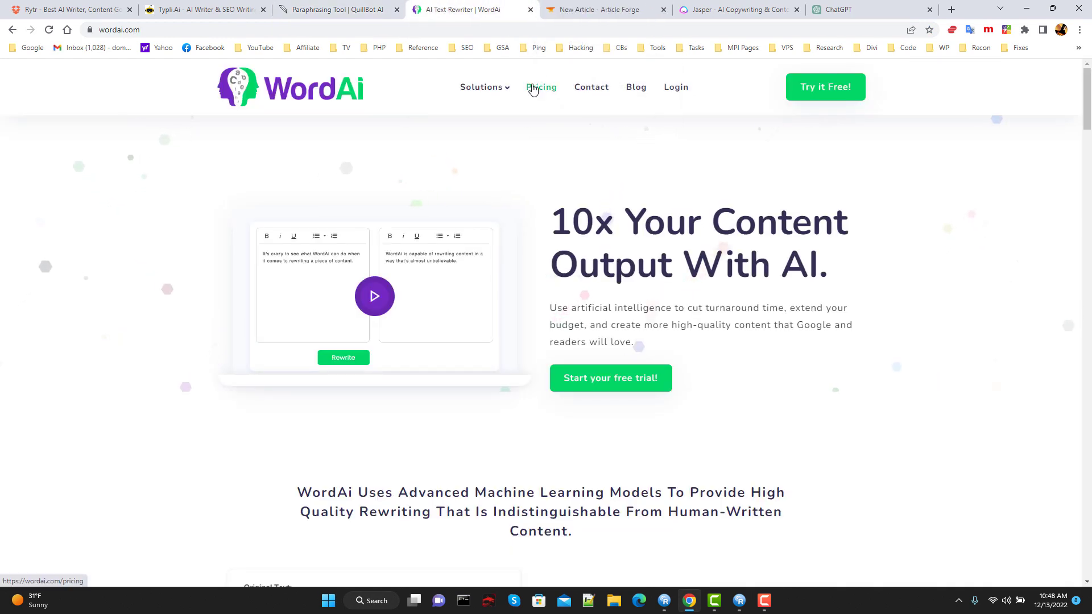
scroll(738, 300, down, 3)
scroll(738, 300, down, 3)
scroll(739, 285, up, 6)
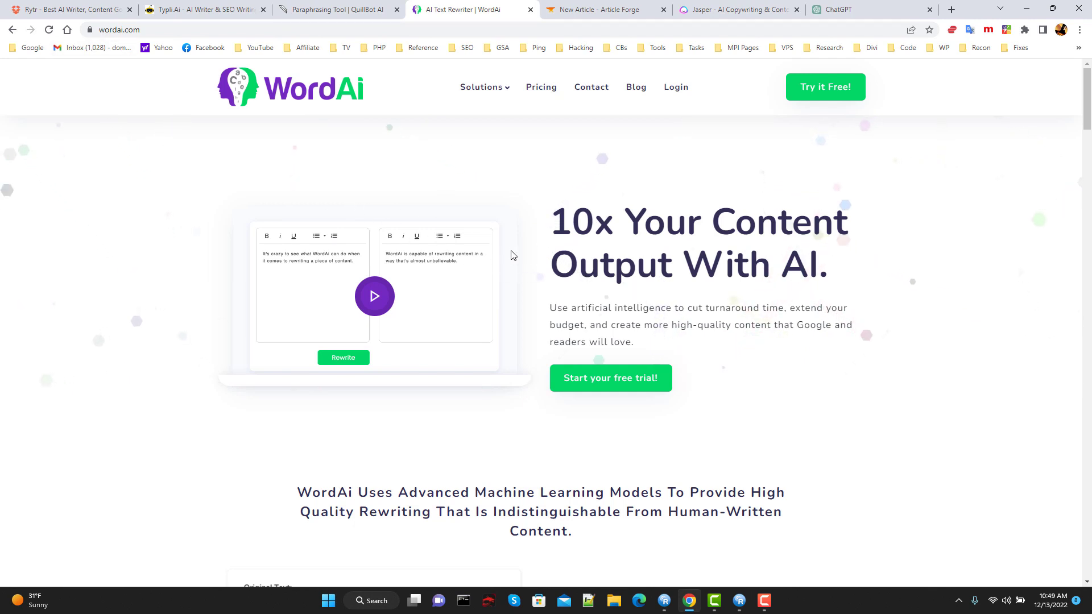
Step: Look at the Article Forge new article form and the Jasper home page
click(581, 9)
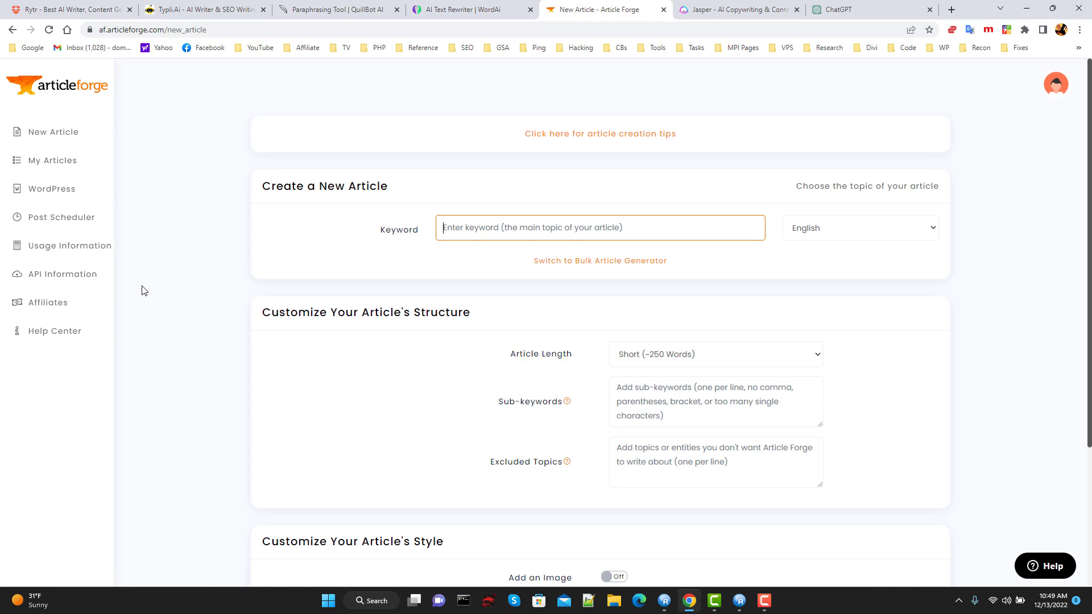
click(737, 10)
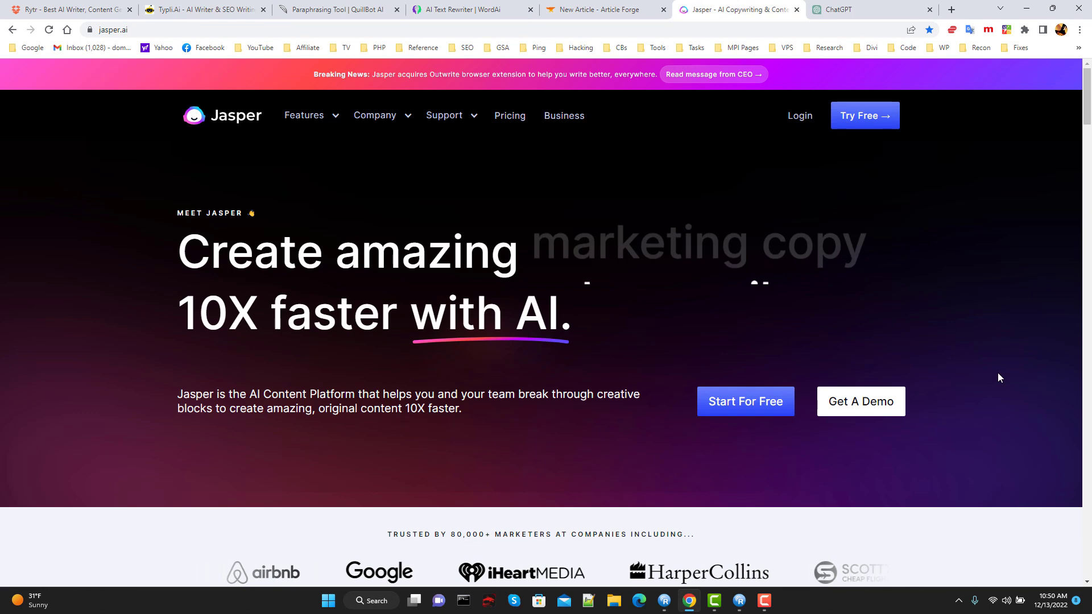
scroll(967, 340, down, 3)
scroll(980, 314, up, 3)
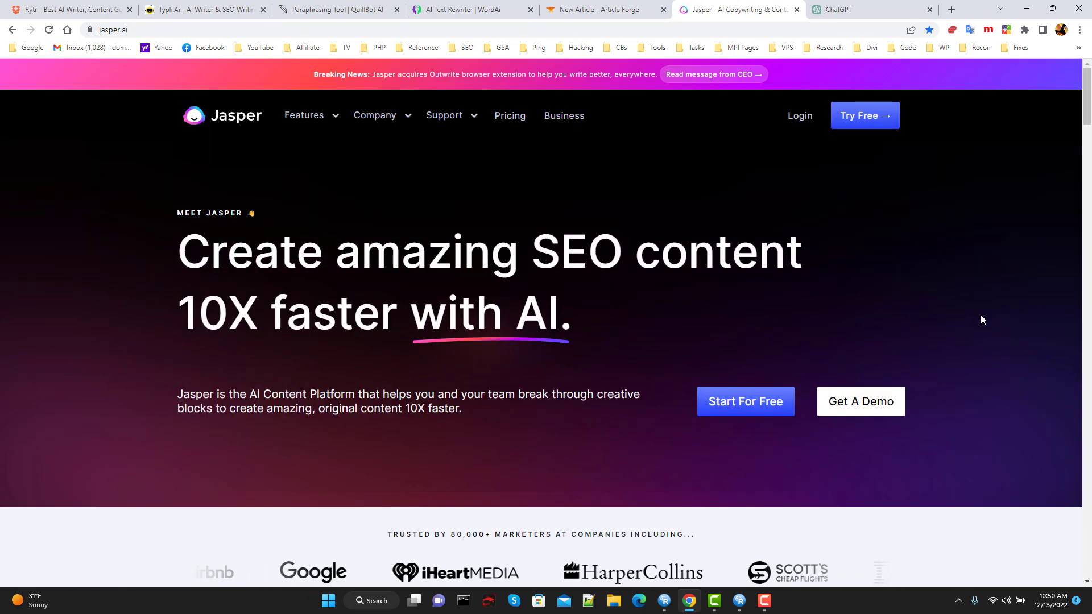
Step: Revisit the Rytr, Typli.ai and Jasper pages and bring up ChatGPT
click(82, 11)
click(219, 9)
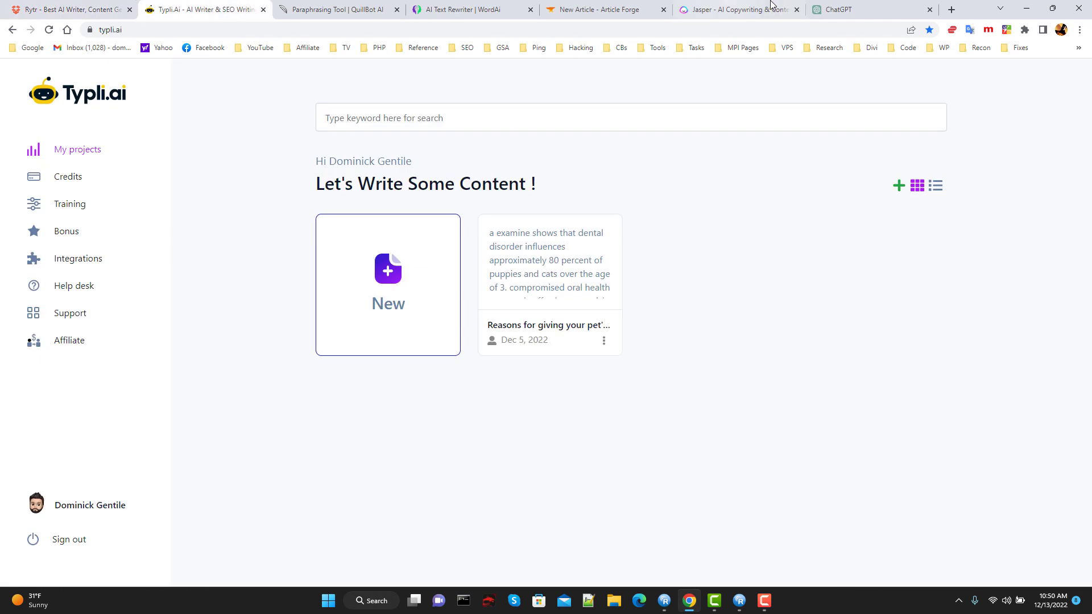
click(731, 8)
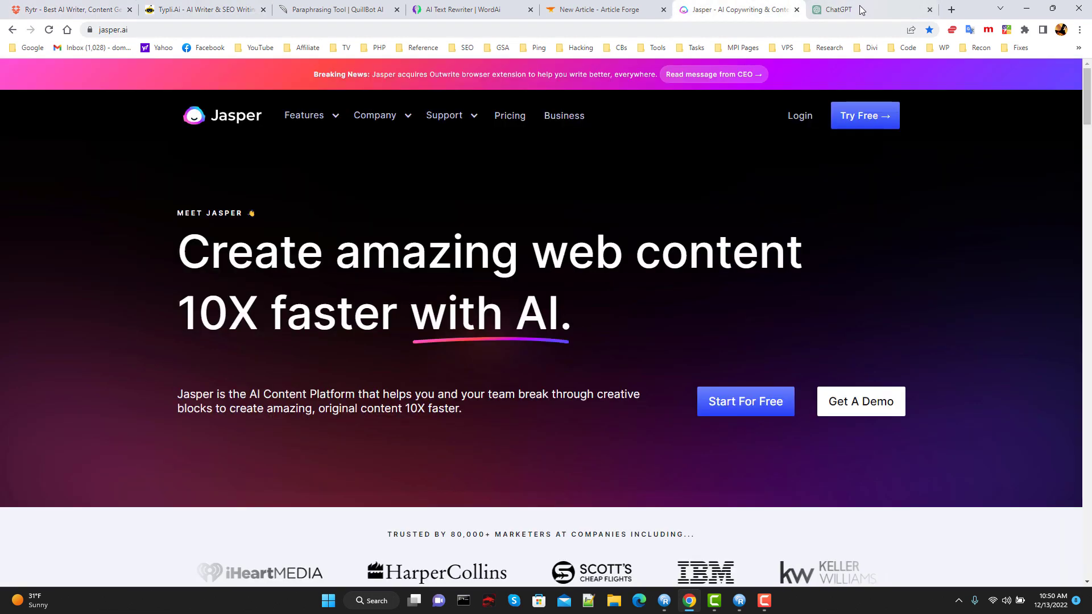
click(860, 10)
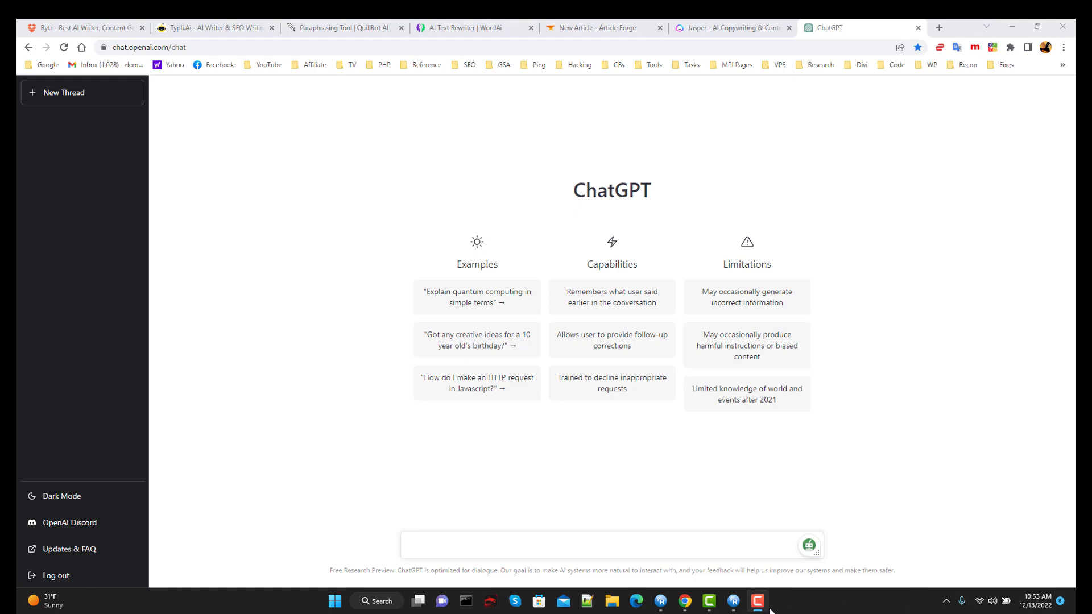
Step: Switch to the HP32-1 remote desktop session in RemotePC
mouse_move(734, 601)
click(699, 566)
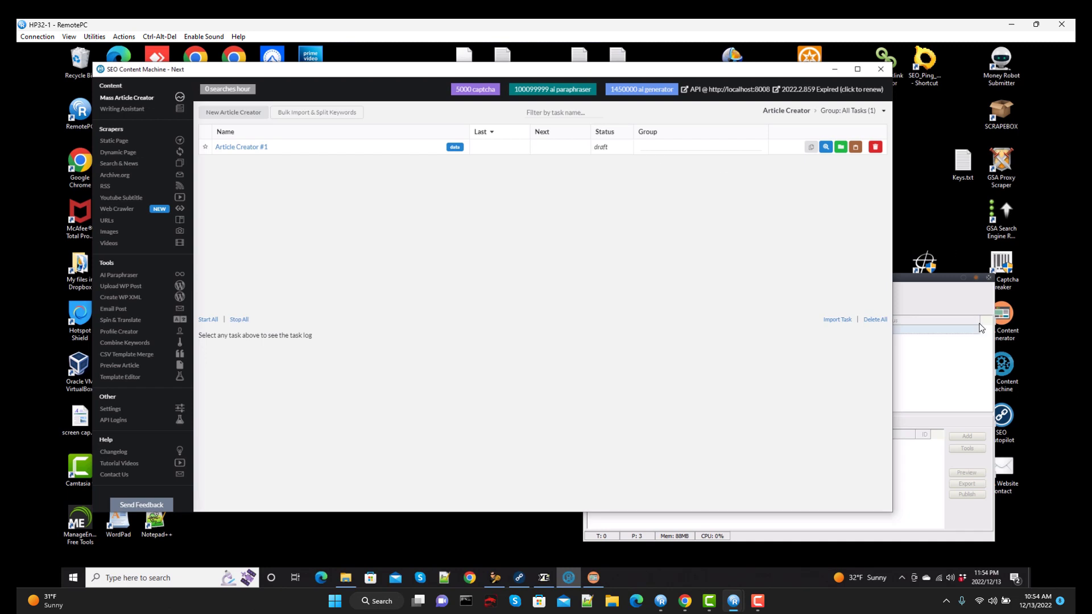
Step: Look through the export formats offered by GSA Content Generator on the remote computer, and minimize the RemotePC session
click(925, 308)
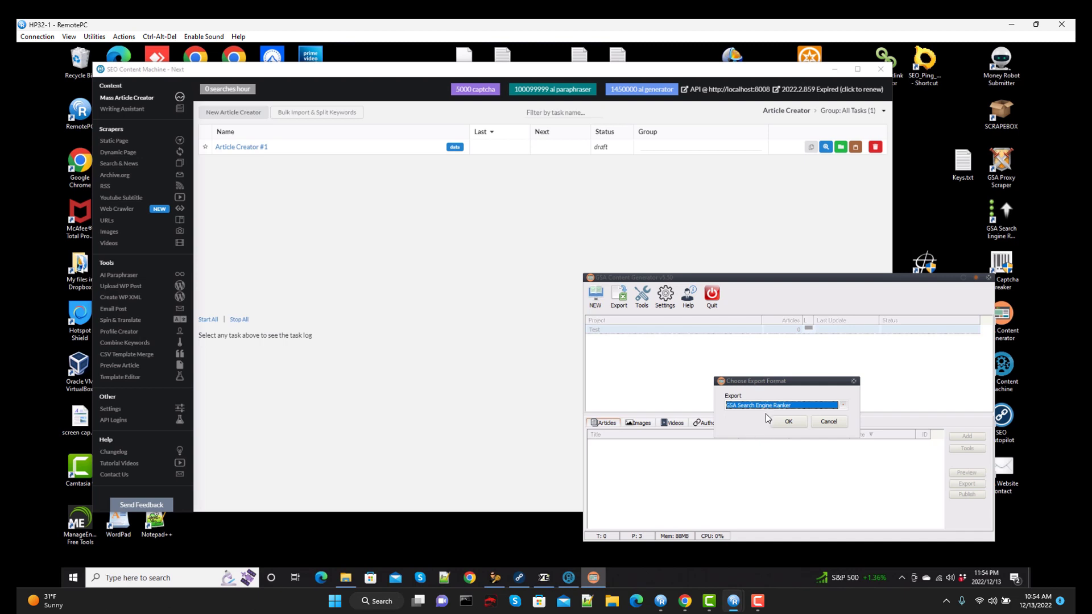
click(806, 404)
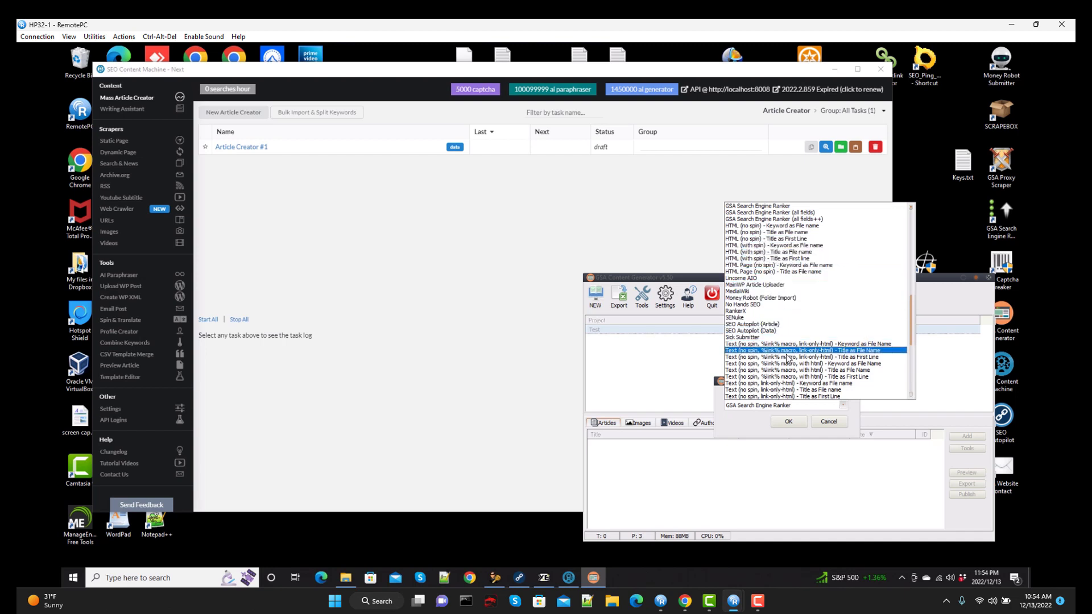
scroll(787, 359, down, 1)
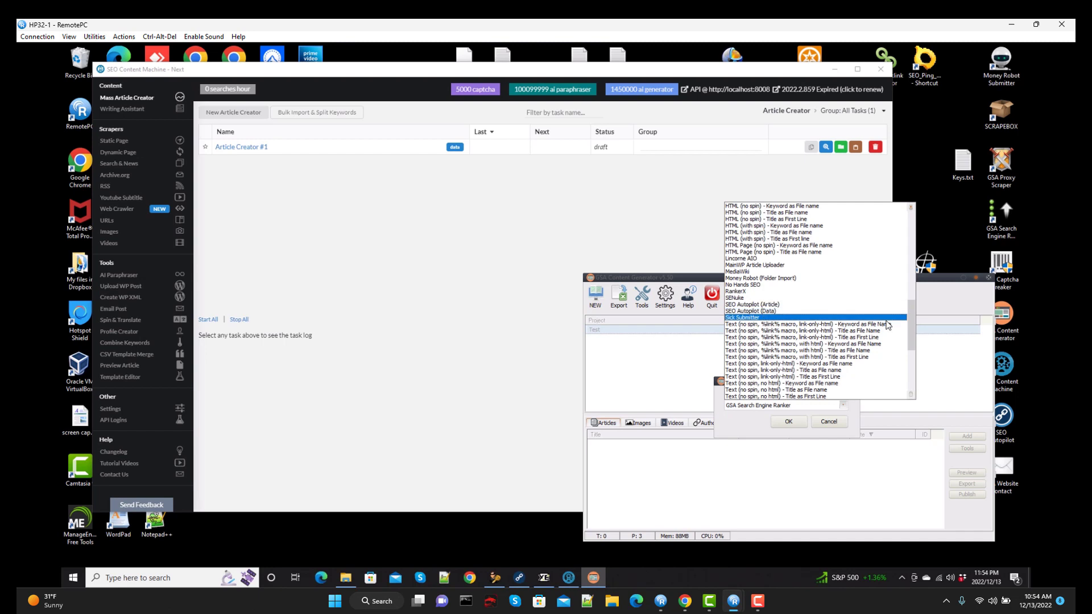
drag(915, 328, 913, 377)
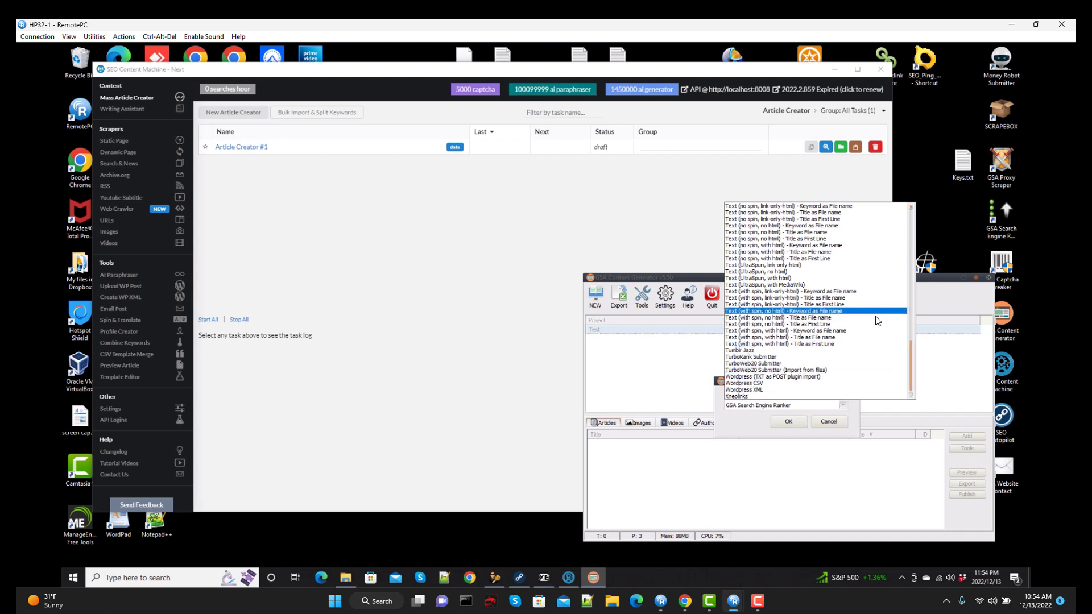
scroll(796, 342, up, 10)
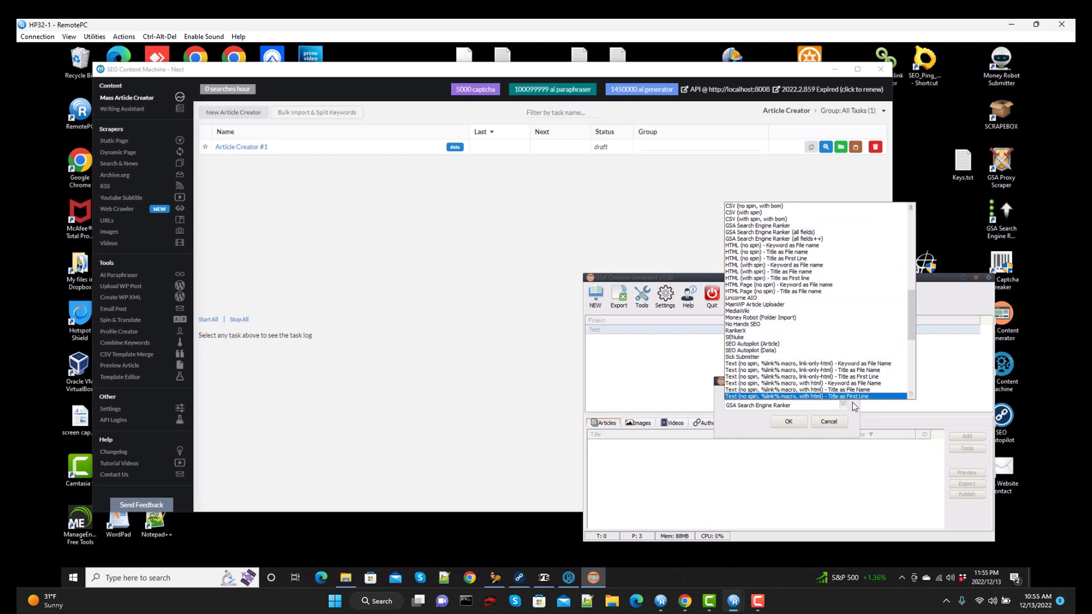
click(840, 427)
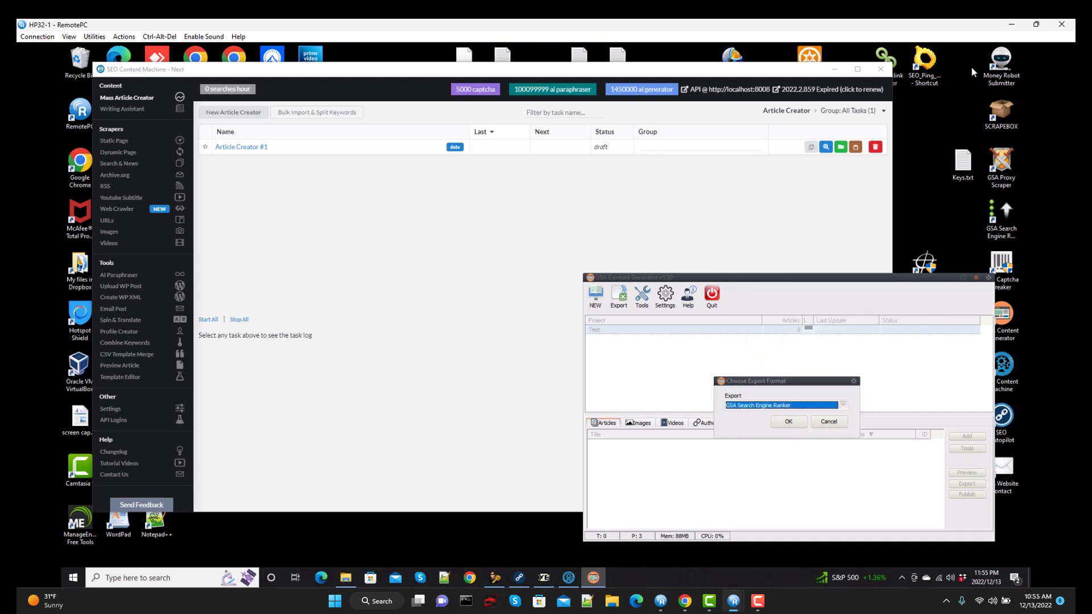
click(1010, 25)
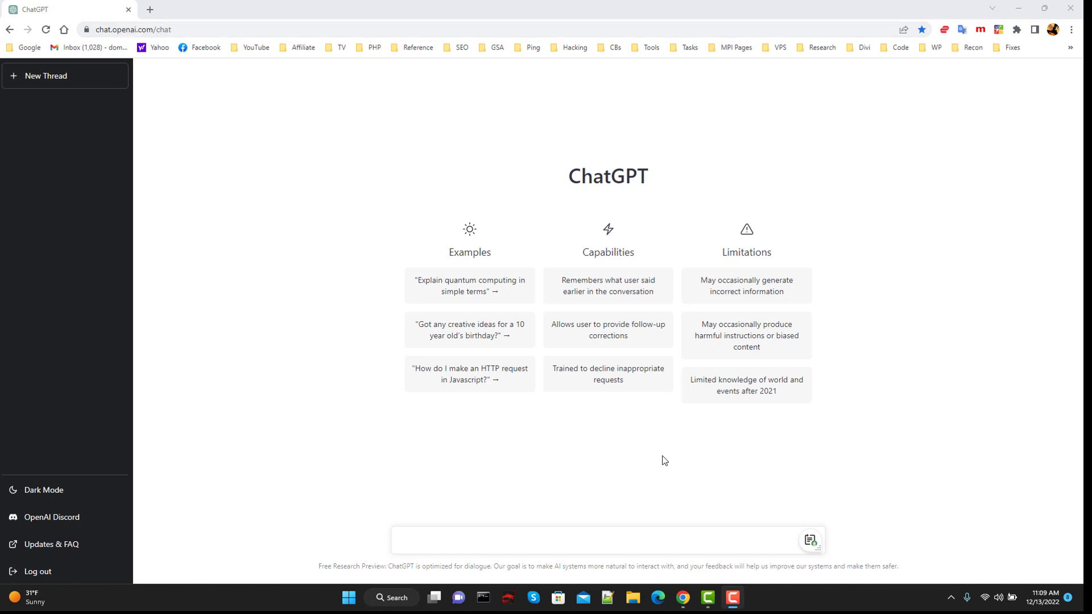
Step: Try to submit the prompt "write 10 topics for an automtive blog" in ChatGPT
right_click(484, 539)
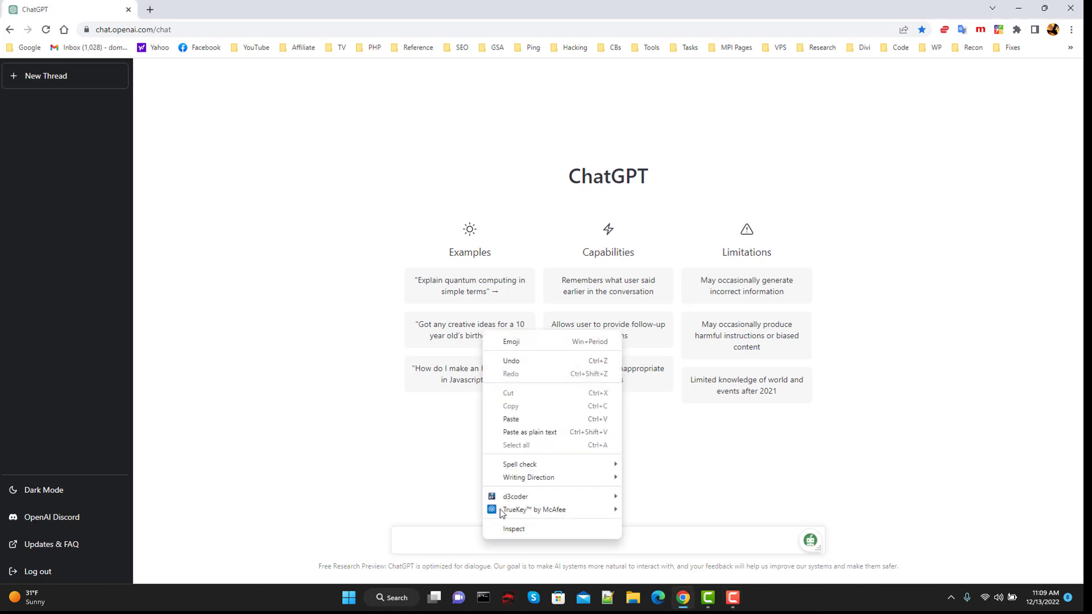
click(522, 423)
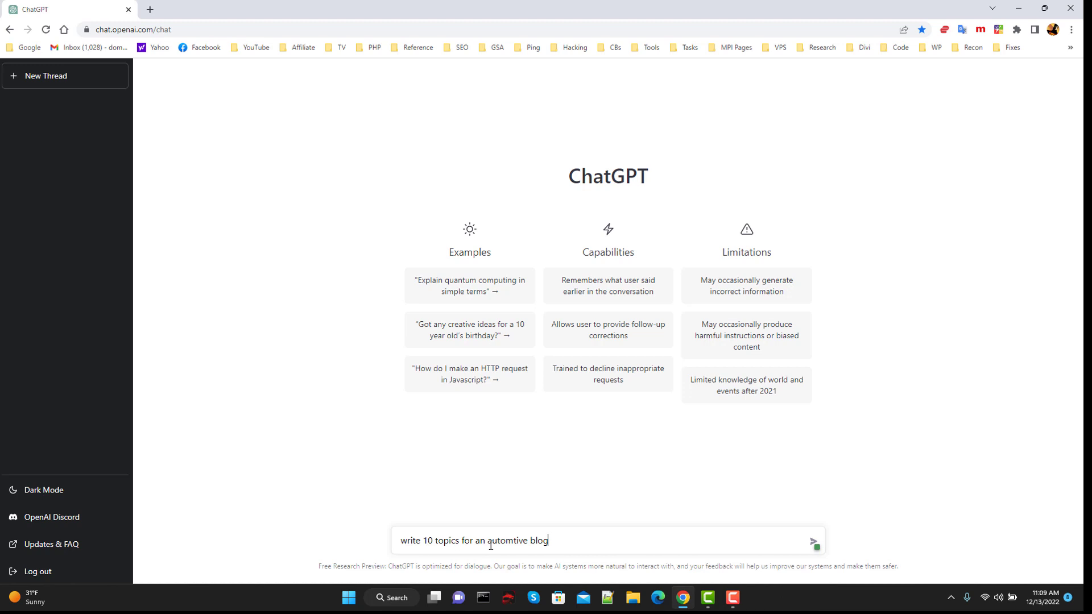
click(812, 542)
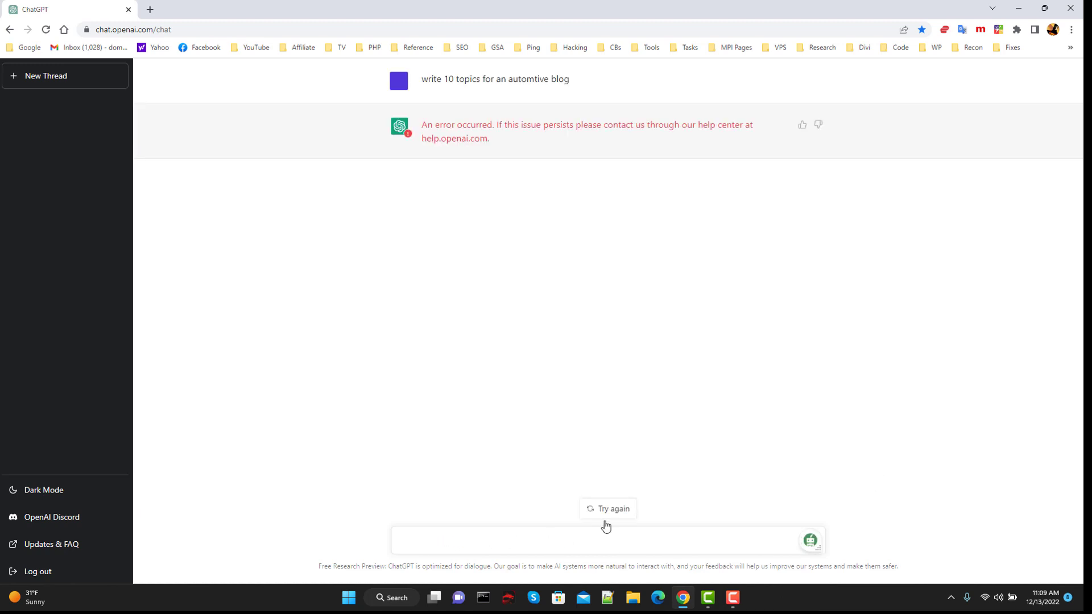
Step: Reload the chat page and resubmit the prompt "write 10 topics for an automtive blog"
click(45, 29)
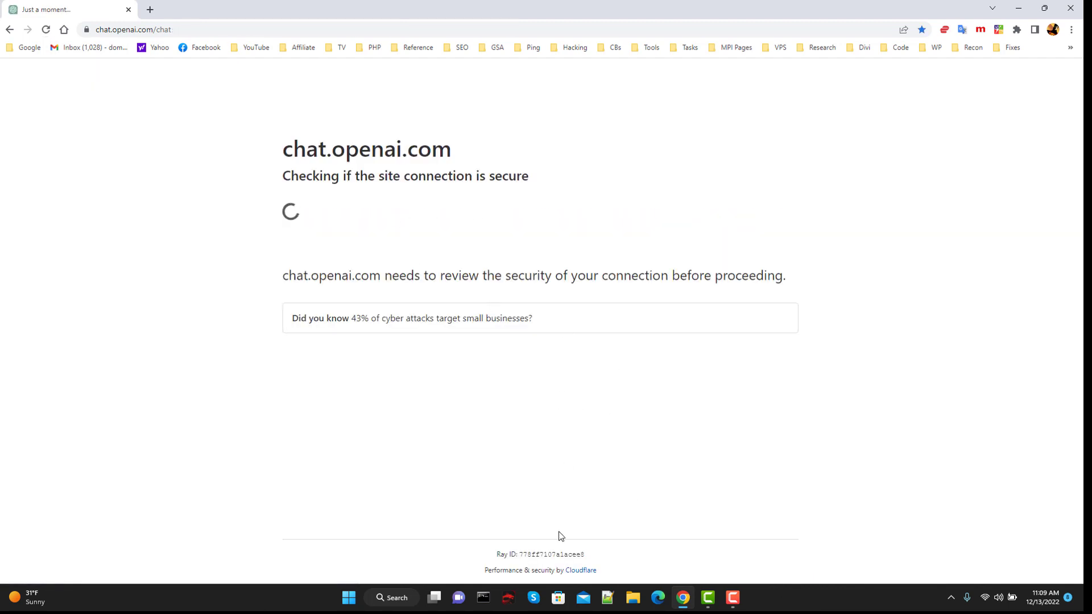
right_click(468, 535)
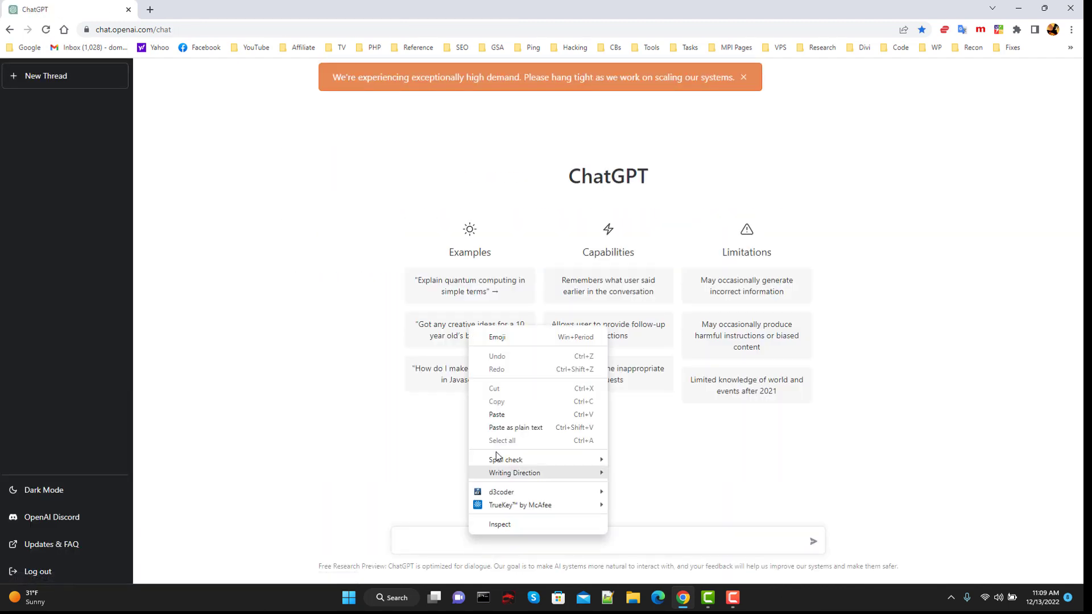
click(500, 414)
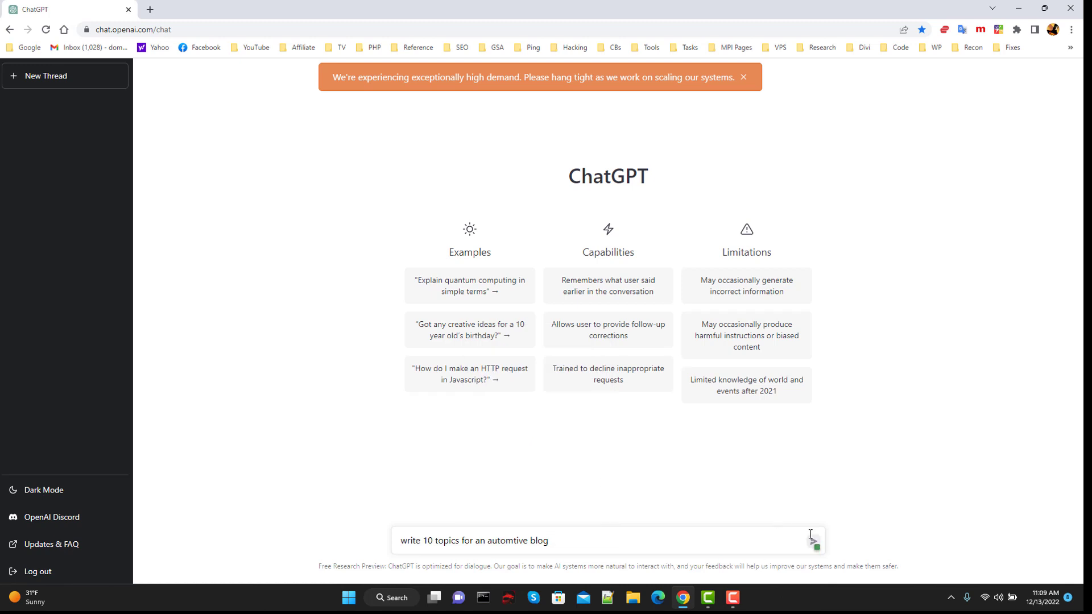
key(Return)
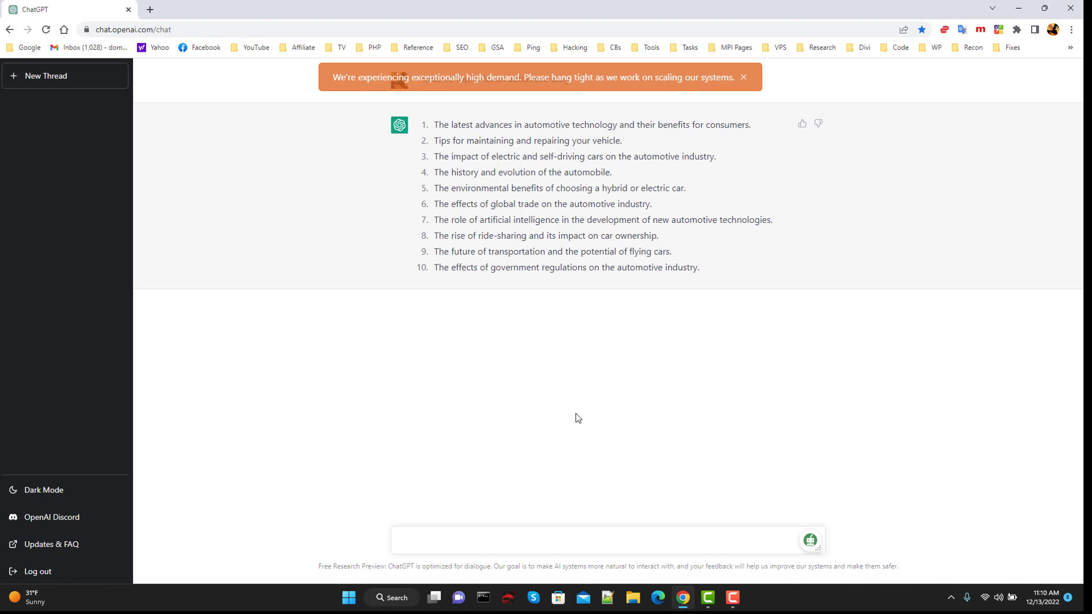
Step: Submit the prompt "write a blog why Superman is a great role model for leadership"
click(446, 538)
text(write a blog why)
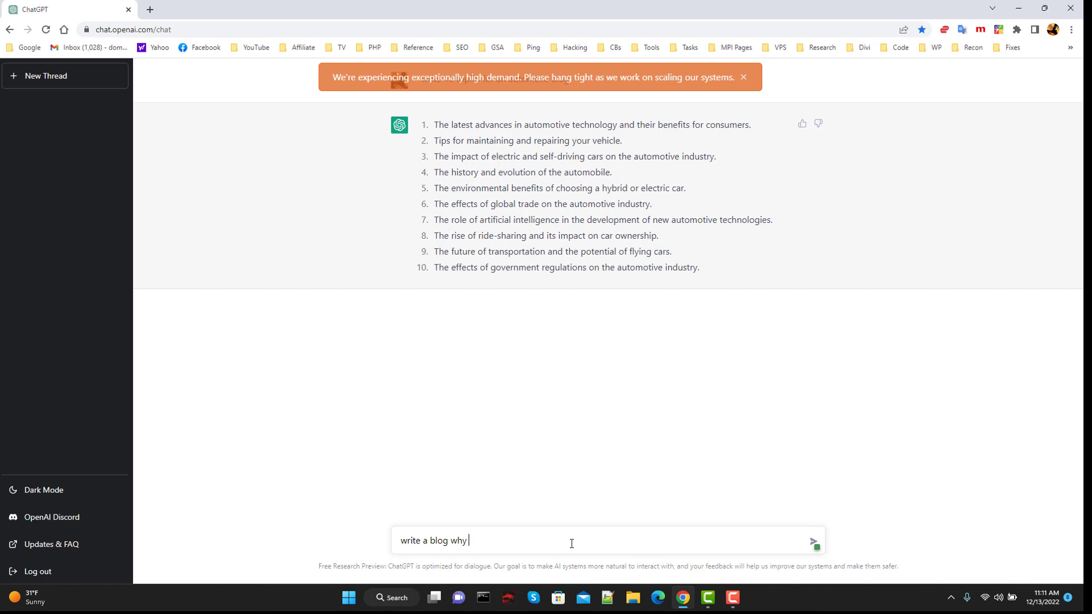
text( Superman is a great role)
text(model for leaders)
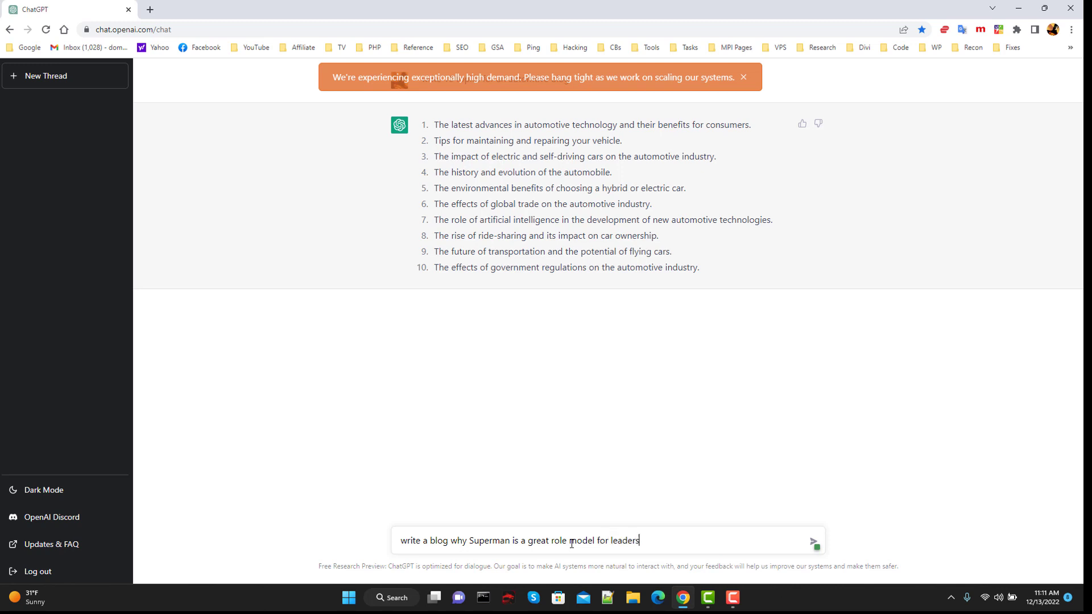
text(hip)
click(814, 544)
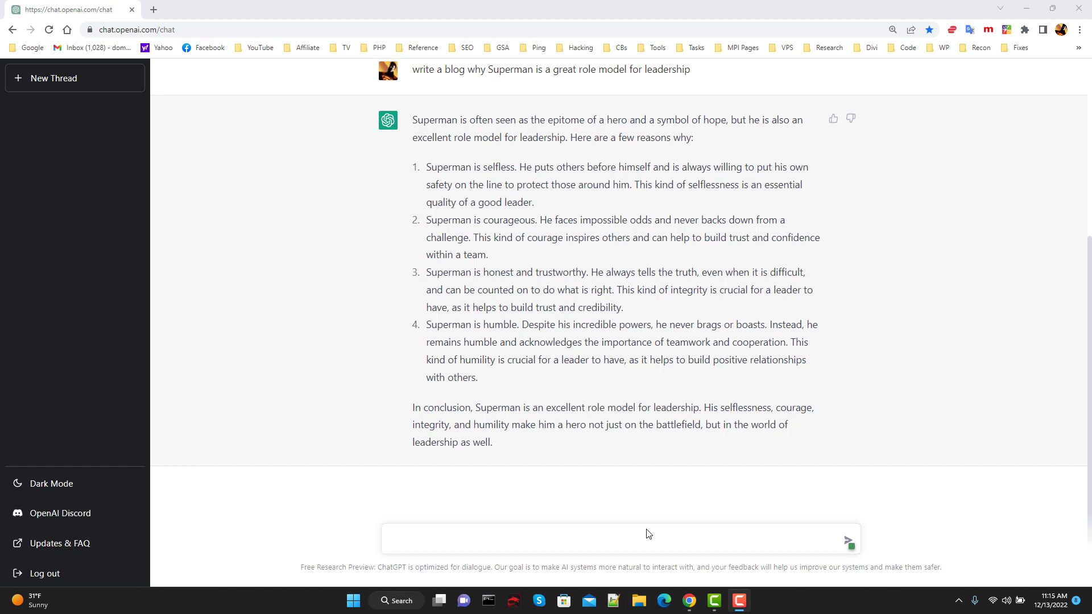
Step: Request "10 great christmas present ideas for my girlfriend" and refine the answer with the follow-up "more romantic"
right_click(478, 541)
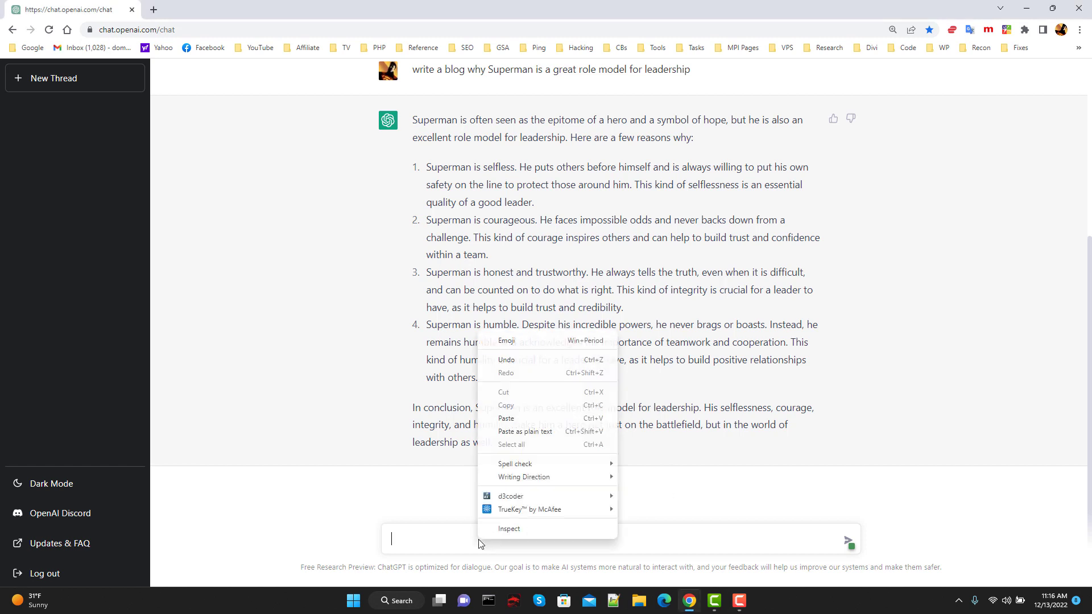
click(521, 431)
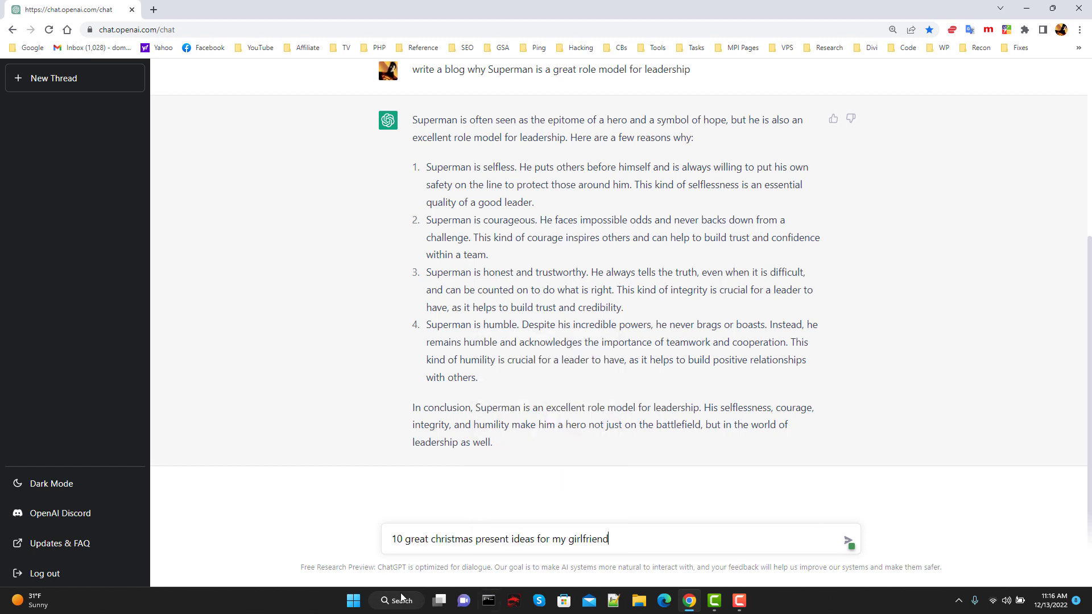
click(849, 541)
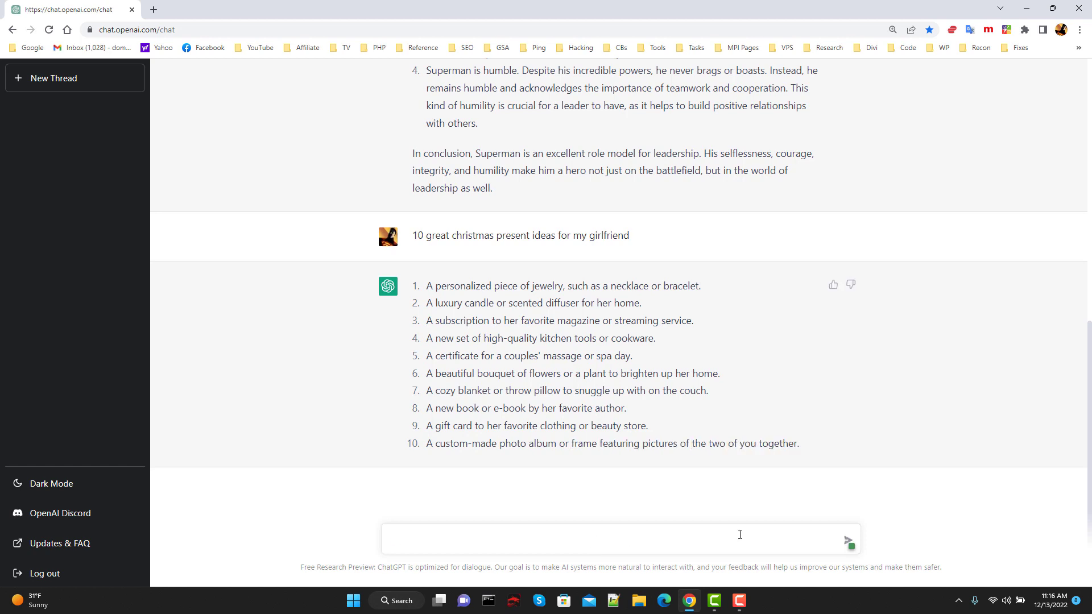
text(romantic)
key(Return)
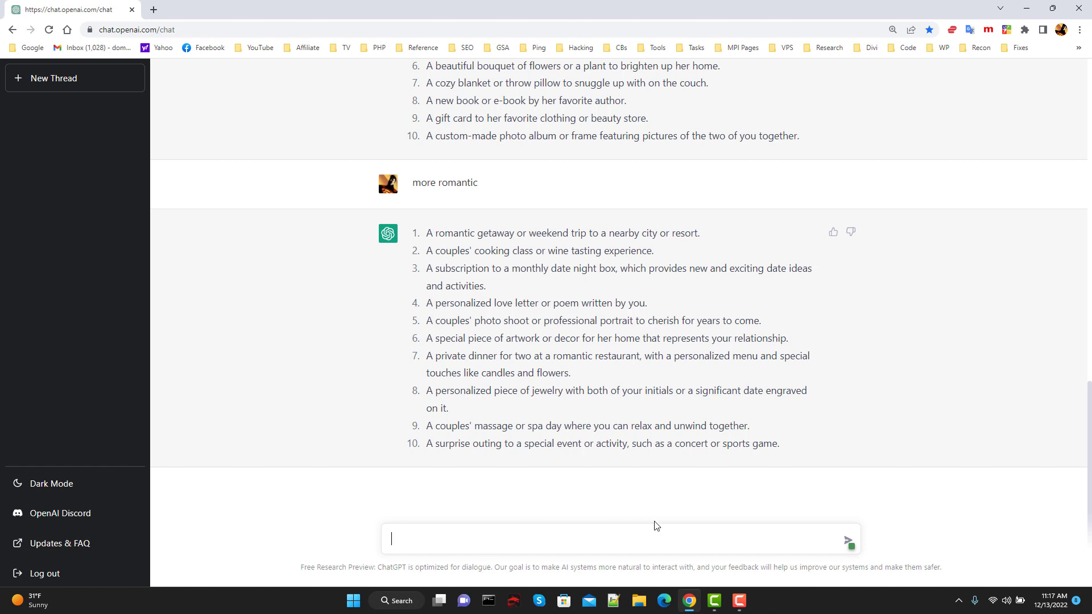
Step: Submit the prompt "write me a blog on getting started with affiliate marketing"
text(write me a blog on affil)
text(iate marketing)
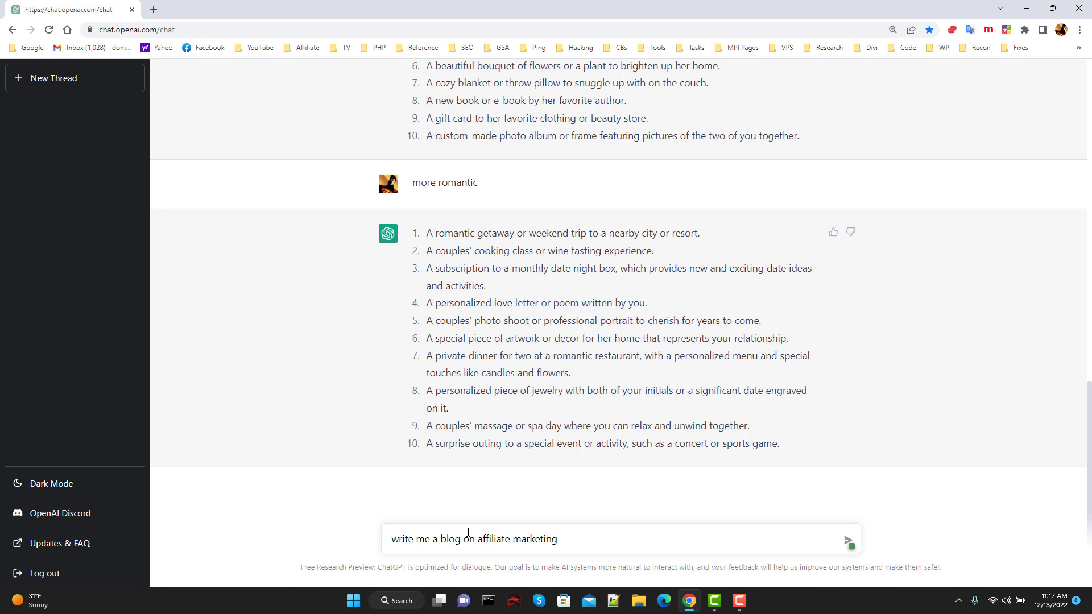
text(etting started with)
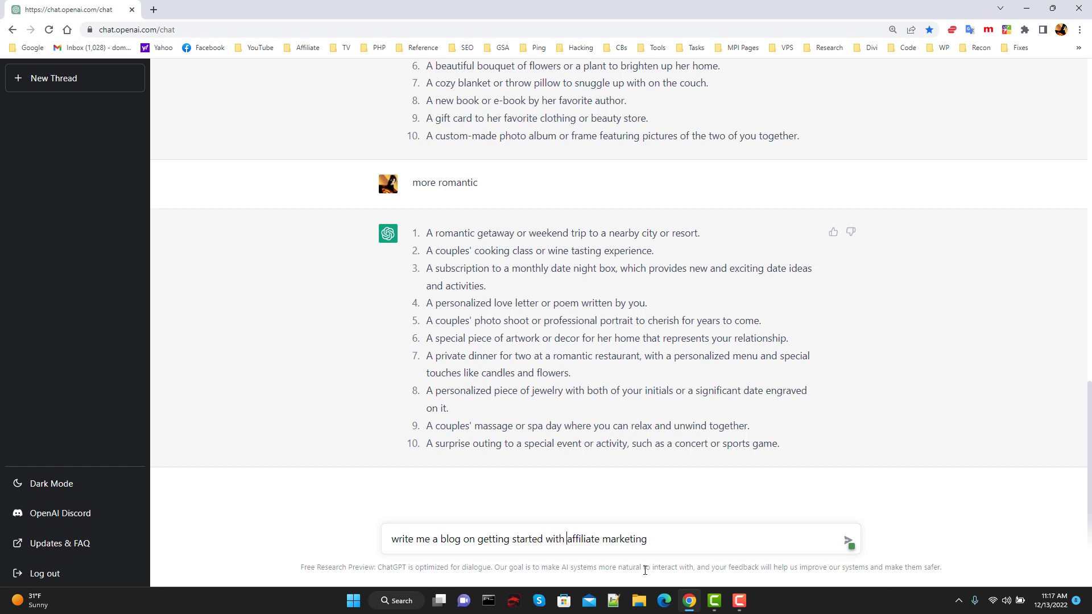
click(847, 541)
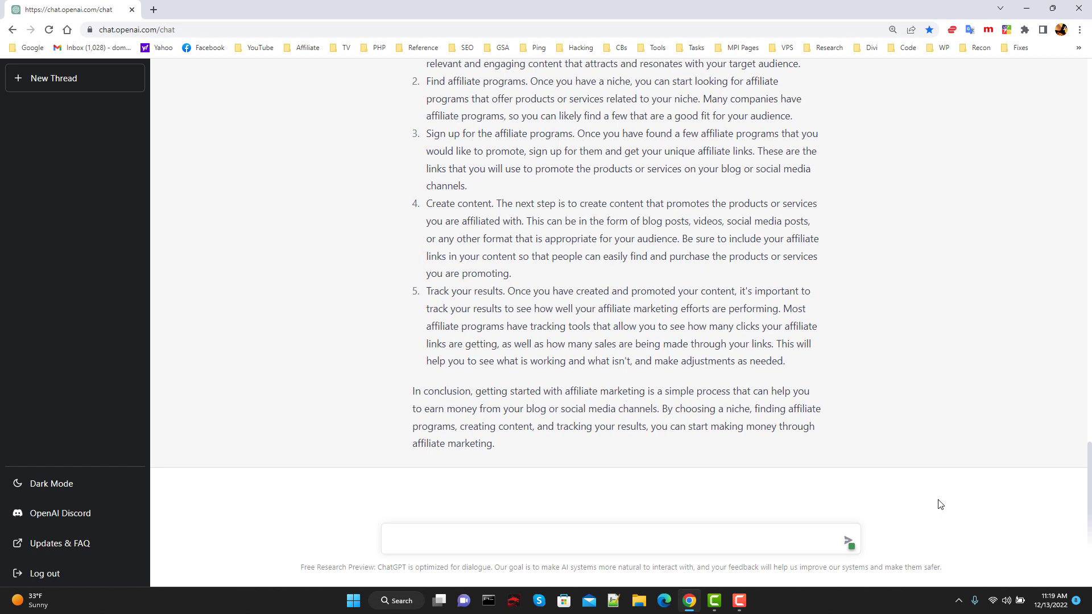
Step: Review the affiliate marketing blog and submit the follow-up request "include affliate resources"
scroll(904, 352, up, 4)
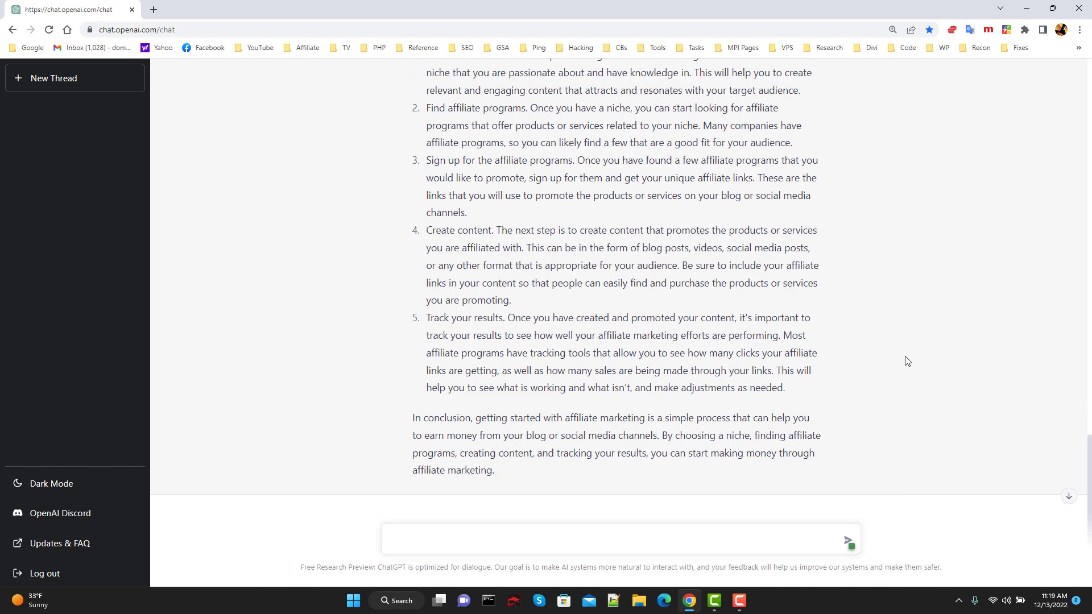
scroll(900, 344, down, 4)
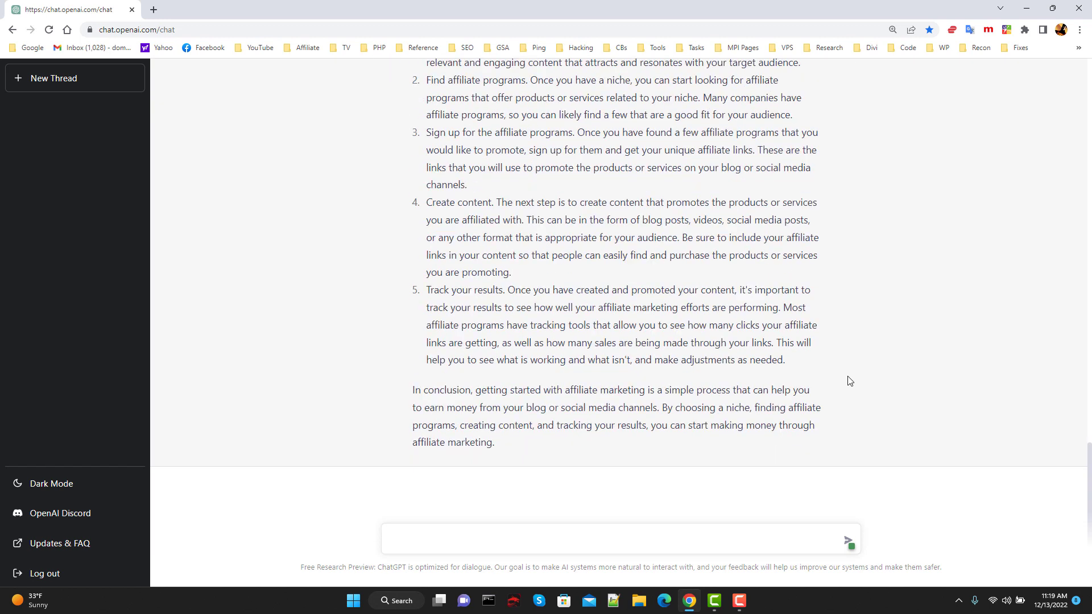
scroll(911, 382, up, 2)
scroll(911, 381, down, 1)
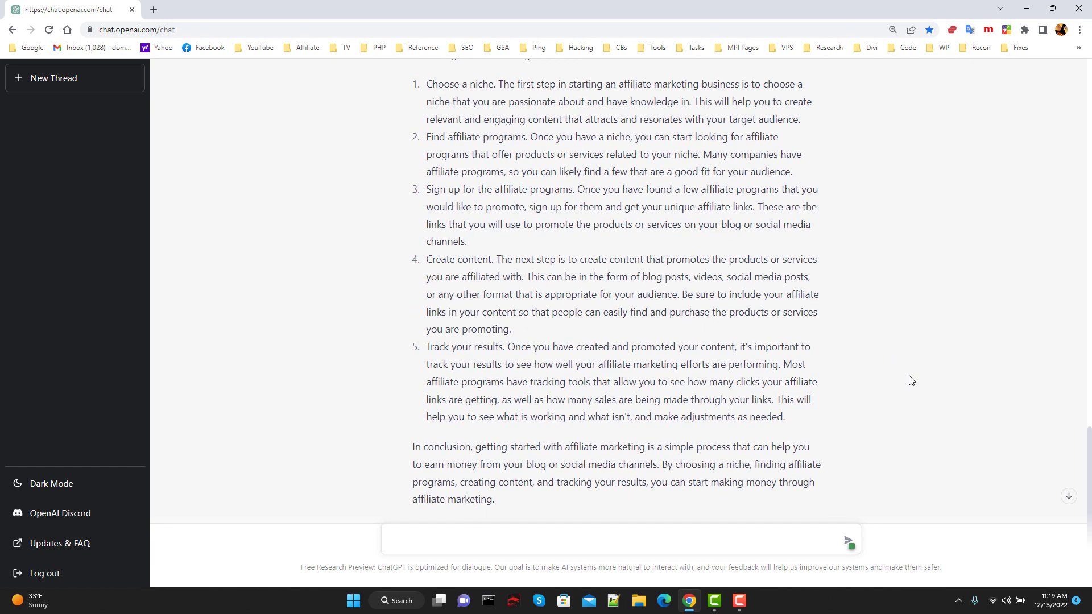
scroll(910, 378, down, 1)
scroll(903, 378, up, 2)
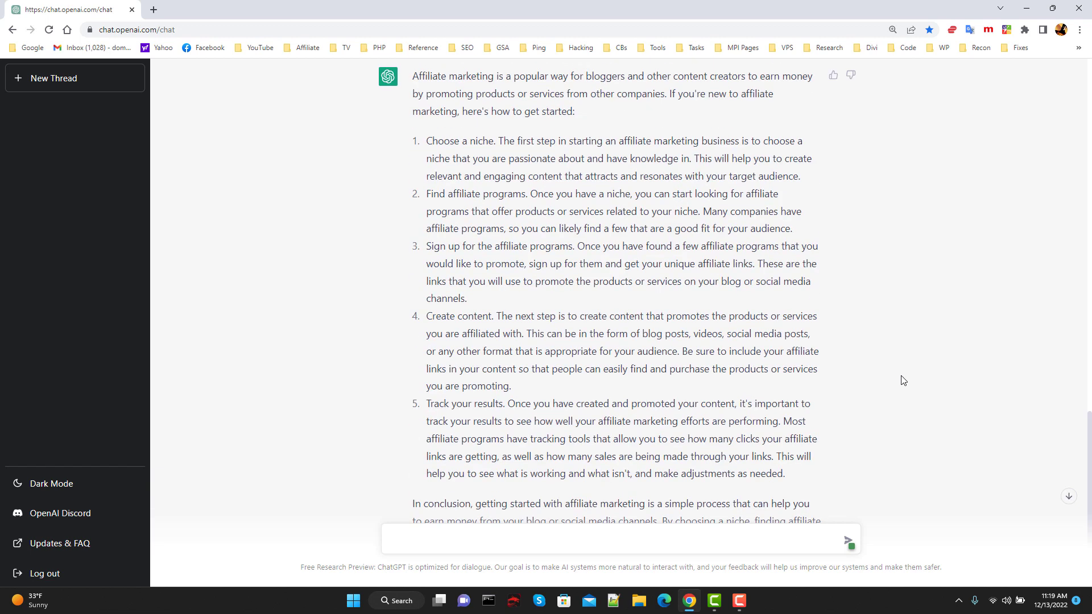
scroll(903, 378, down, 1)
click(532, 542)
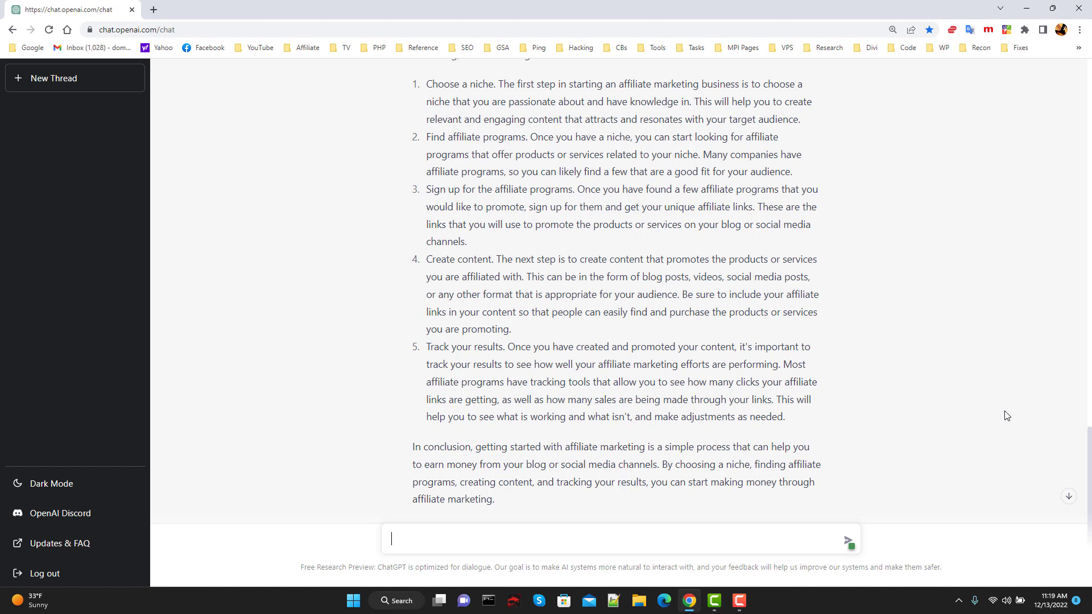
text(include affliate resources)
key(Return)
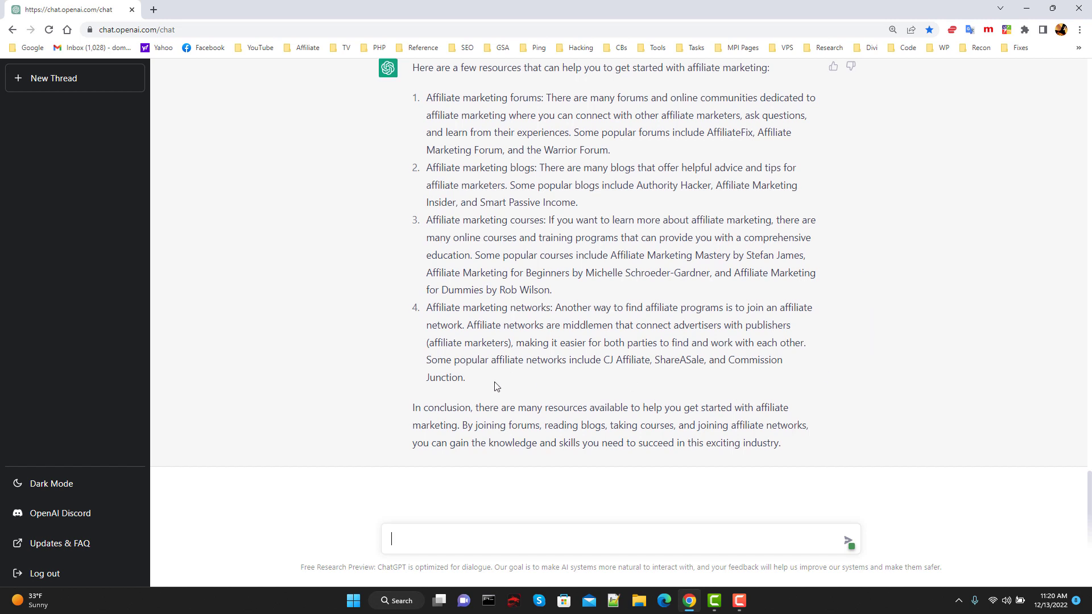
Step: Submit the prompt "write me a javascript code for url redirection"
scroll(791, 353, up, 2)
scroll(848, 353, down, 2)
scroll(897, 354, up, 1)
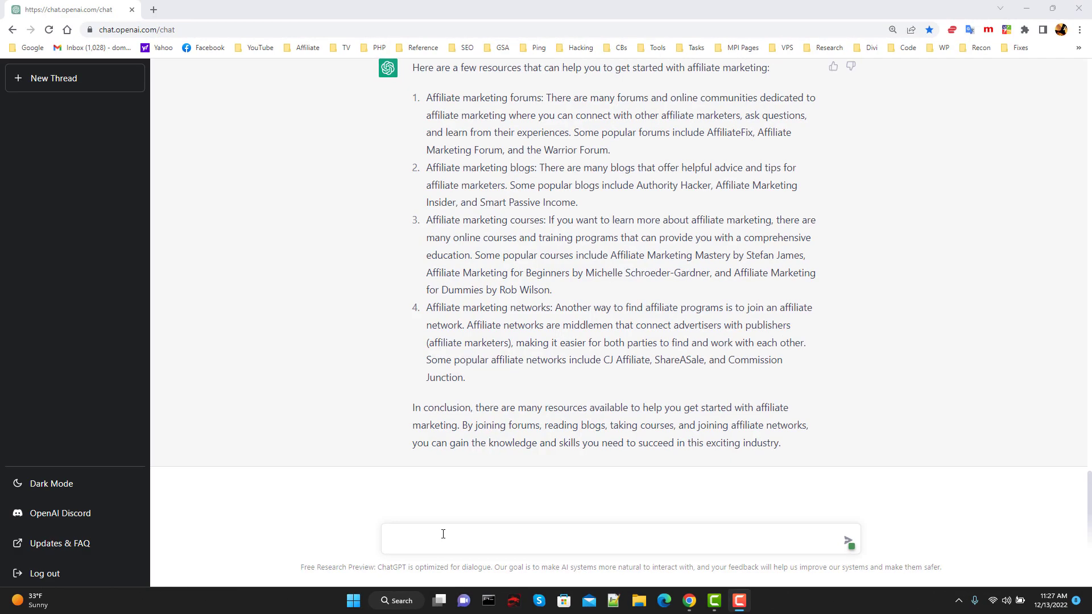
right_click(442, 538)
click(506, 424)
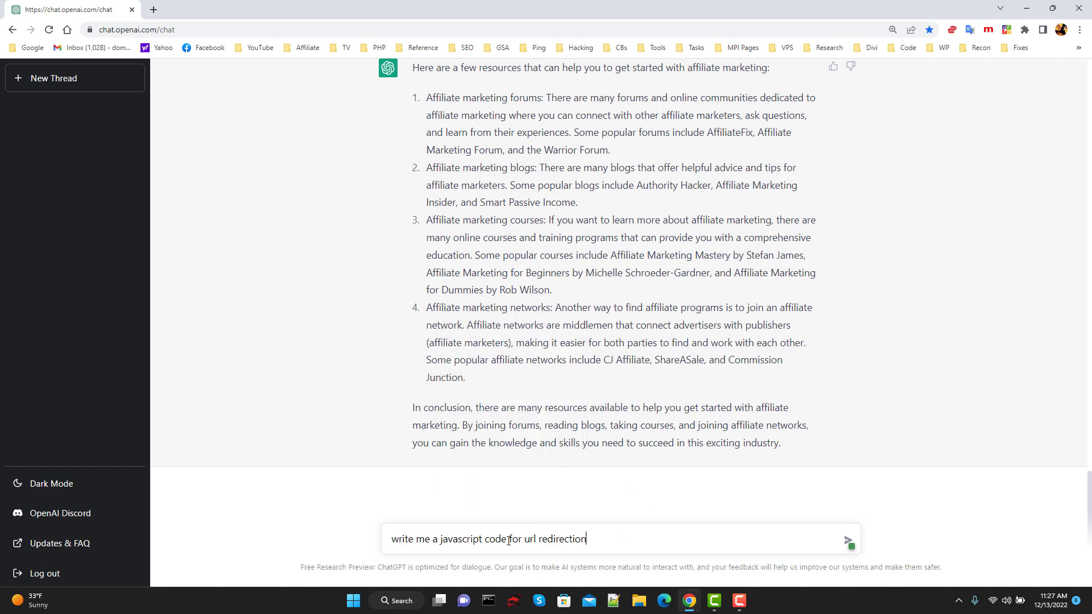
click(848, 540)
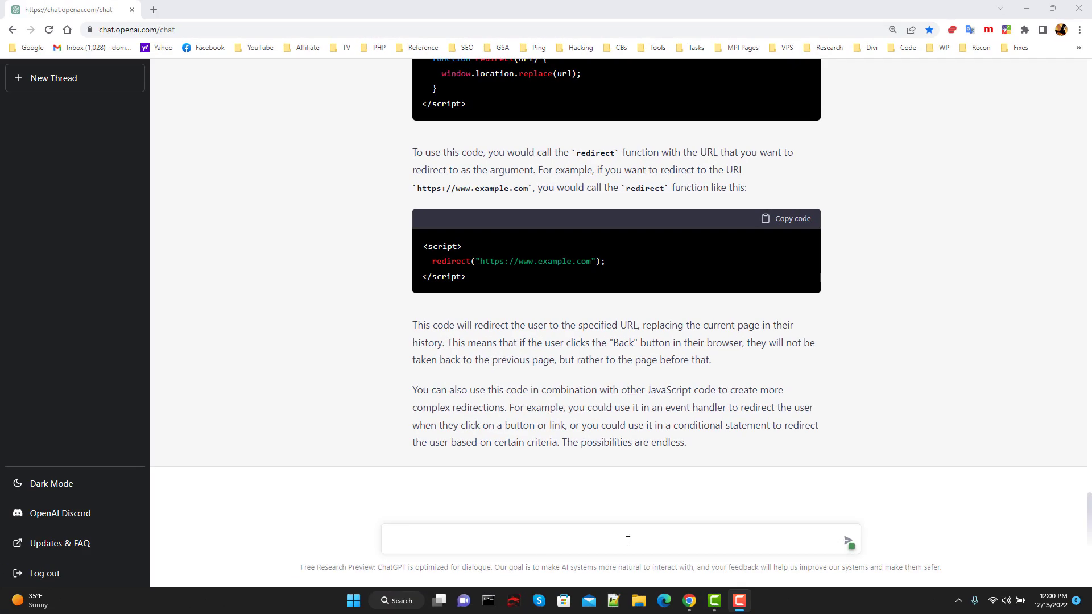
Step: Request "write a few paragraphs why local seo is important for your small business" and follow up with "make it related medial doctors"
right_click(652, 539)
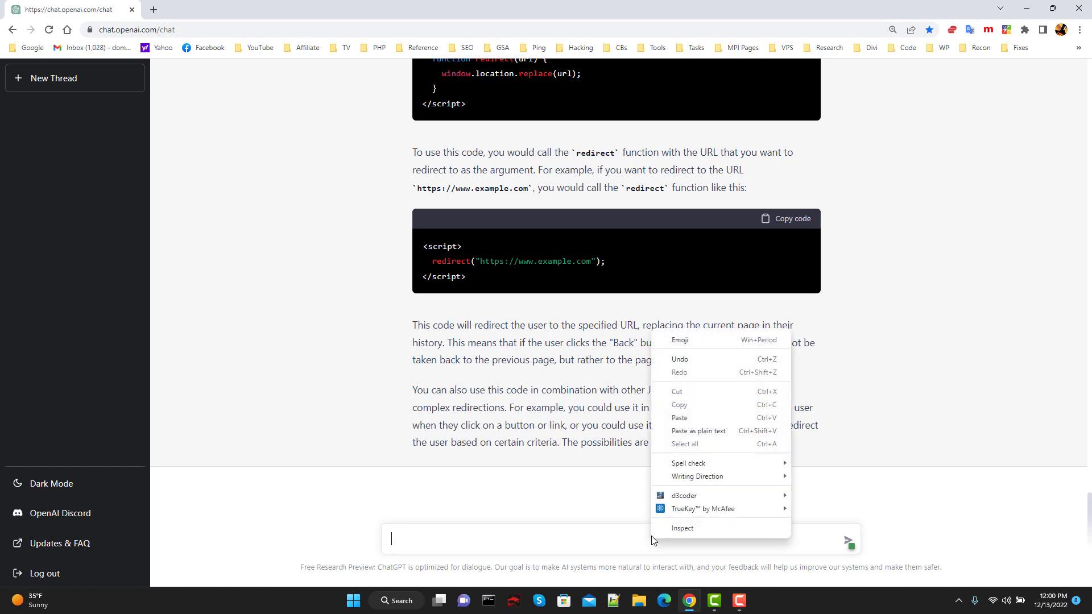
click(679, 418)
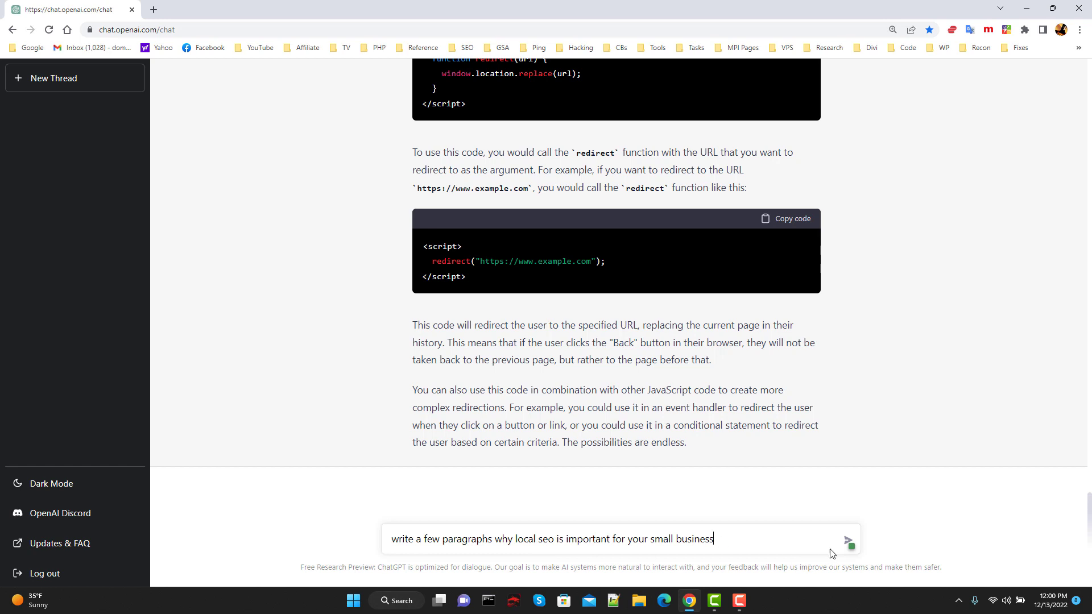
click(847, 541)
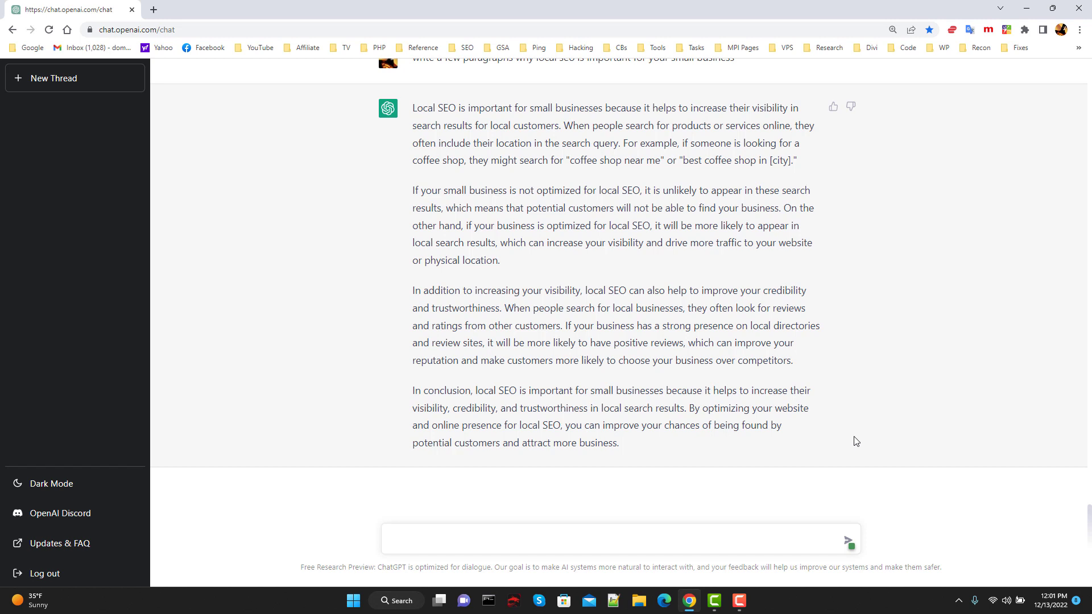
text(make it related medial doctors)
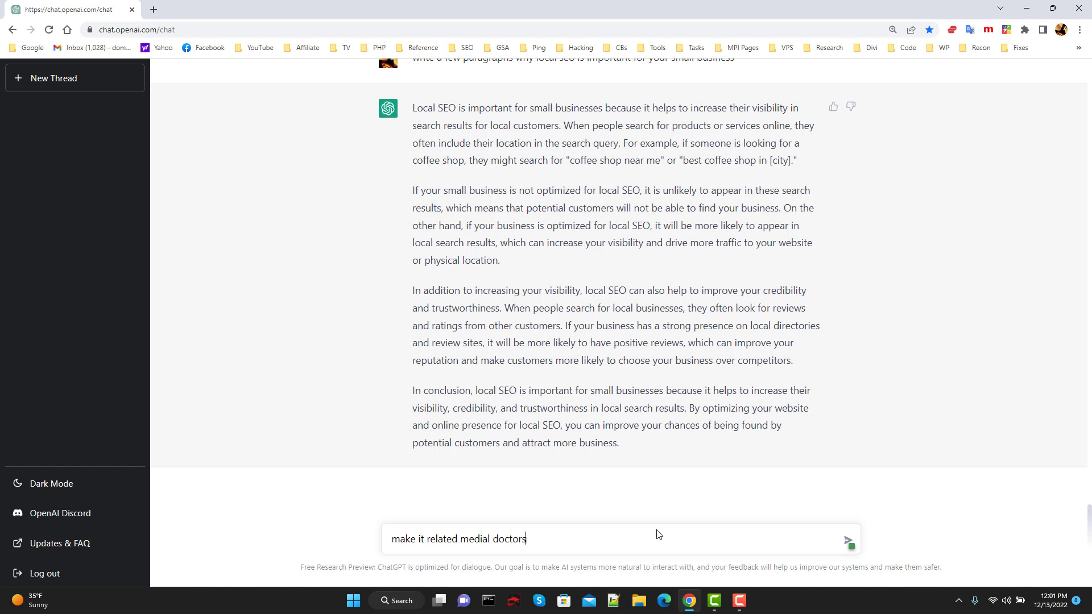
key(Return)
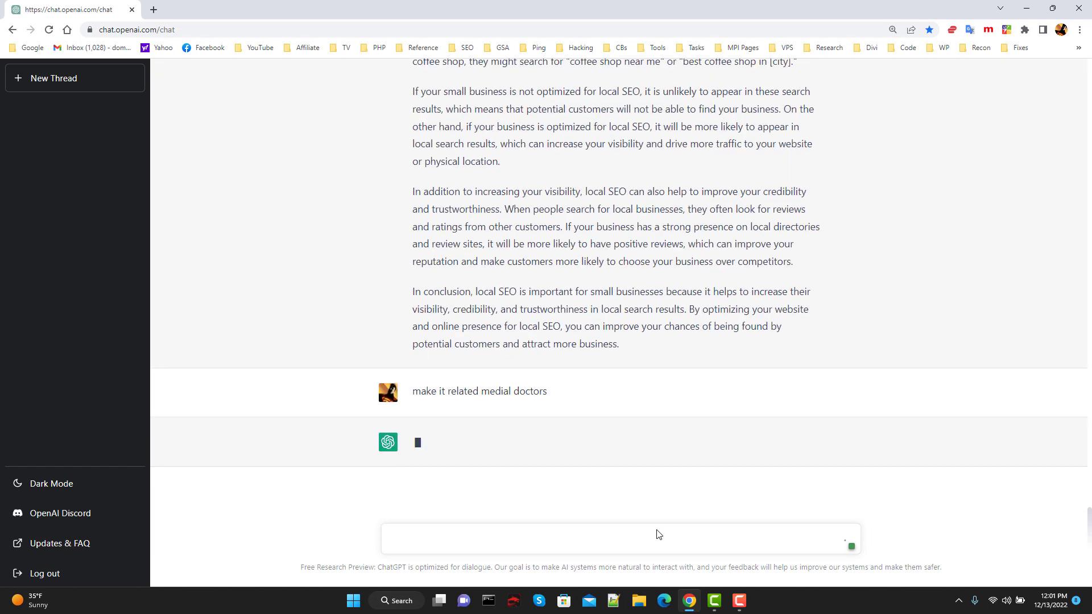